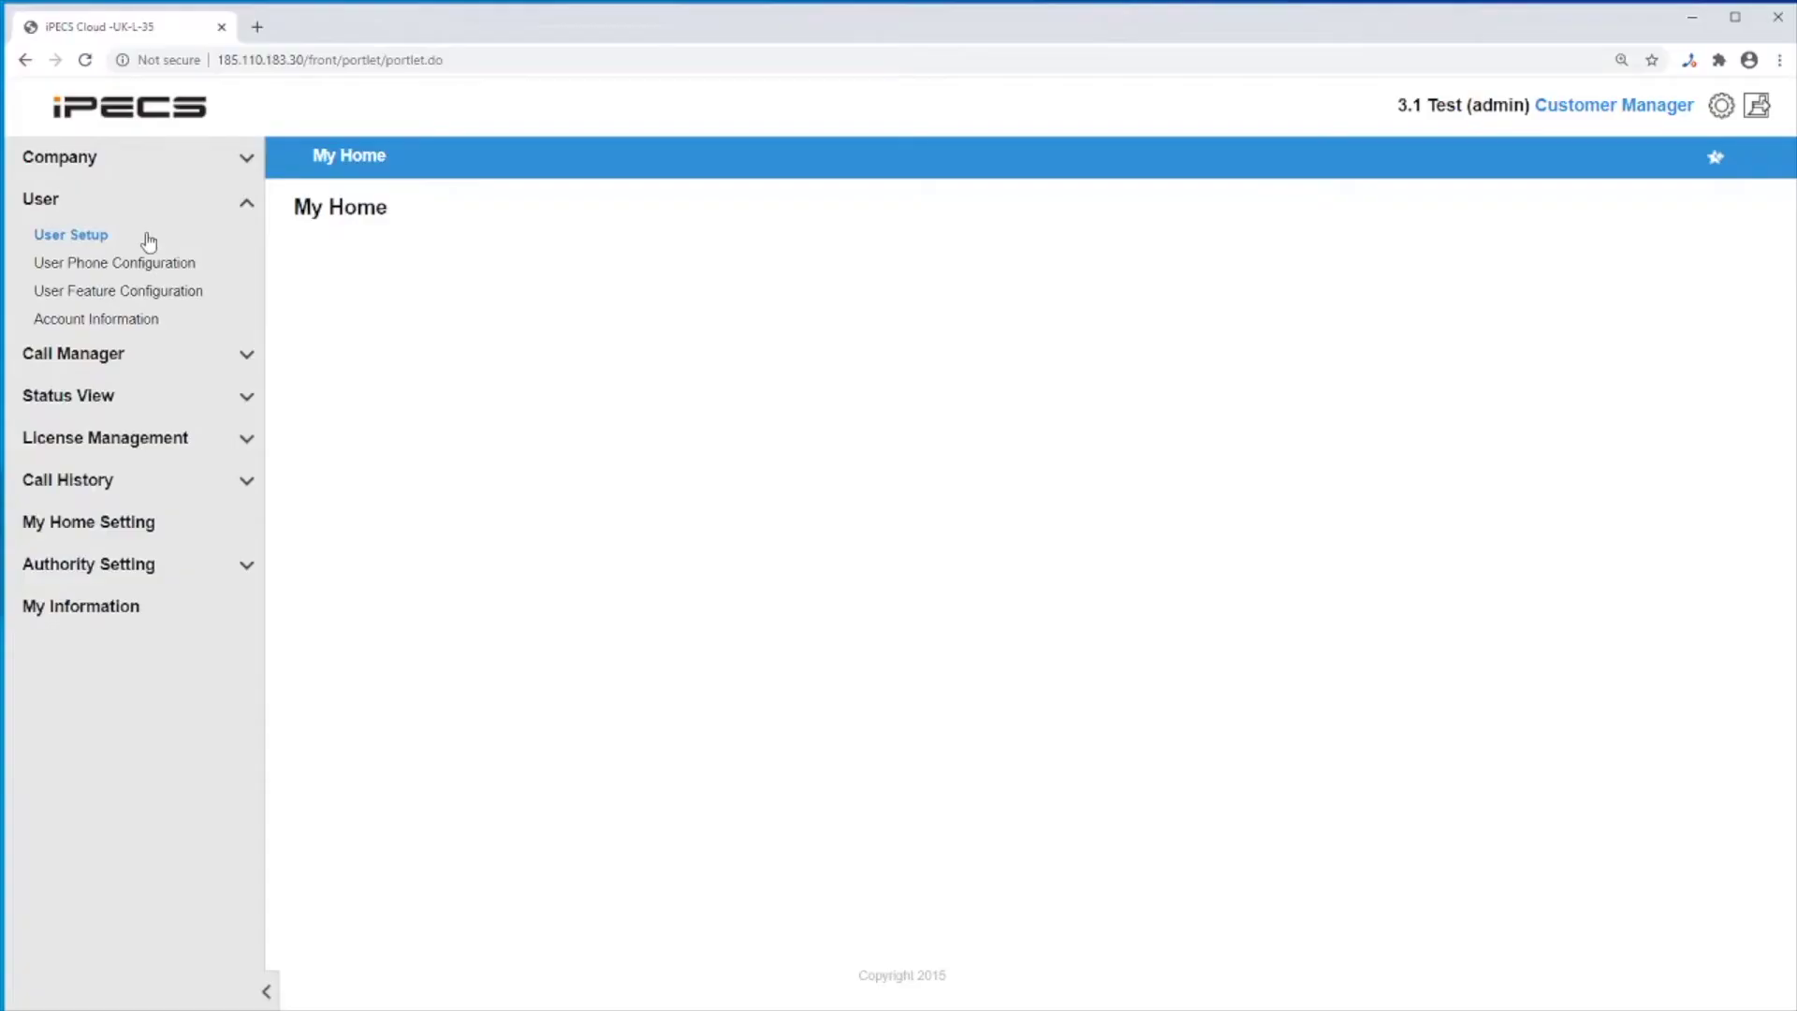
# Start a new user with extension 205, a first name and portal ID 205
pyautogui.click(145, 236)
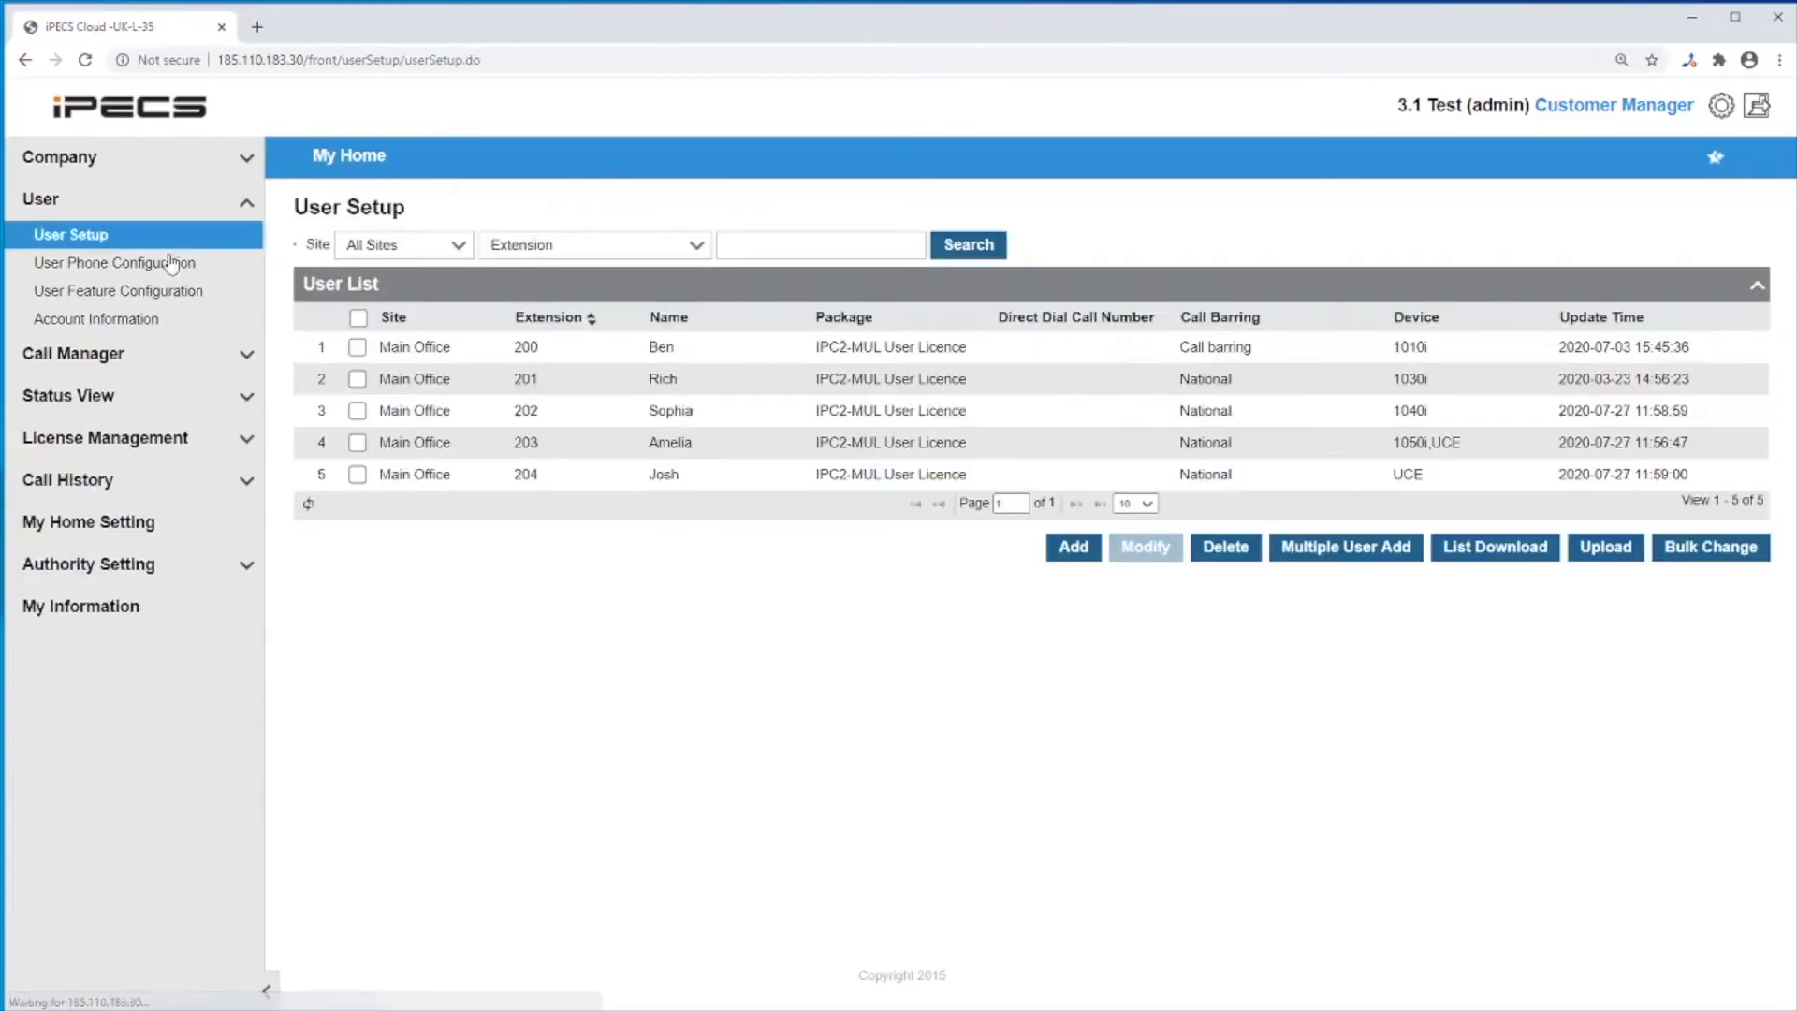
pyautogui.click(1072, 549)
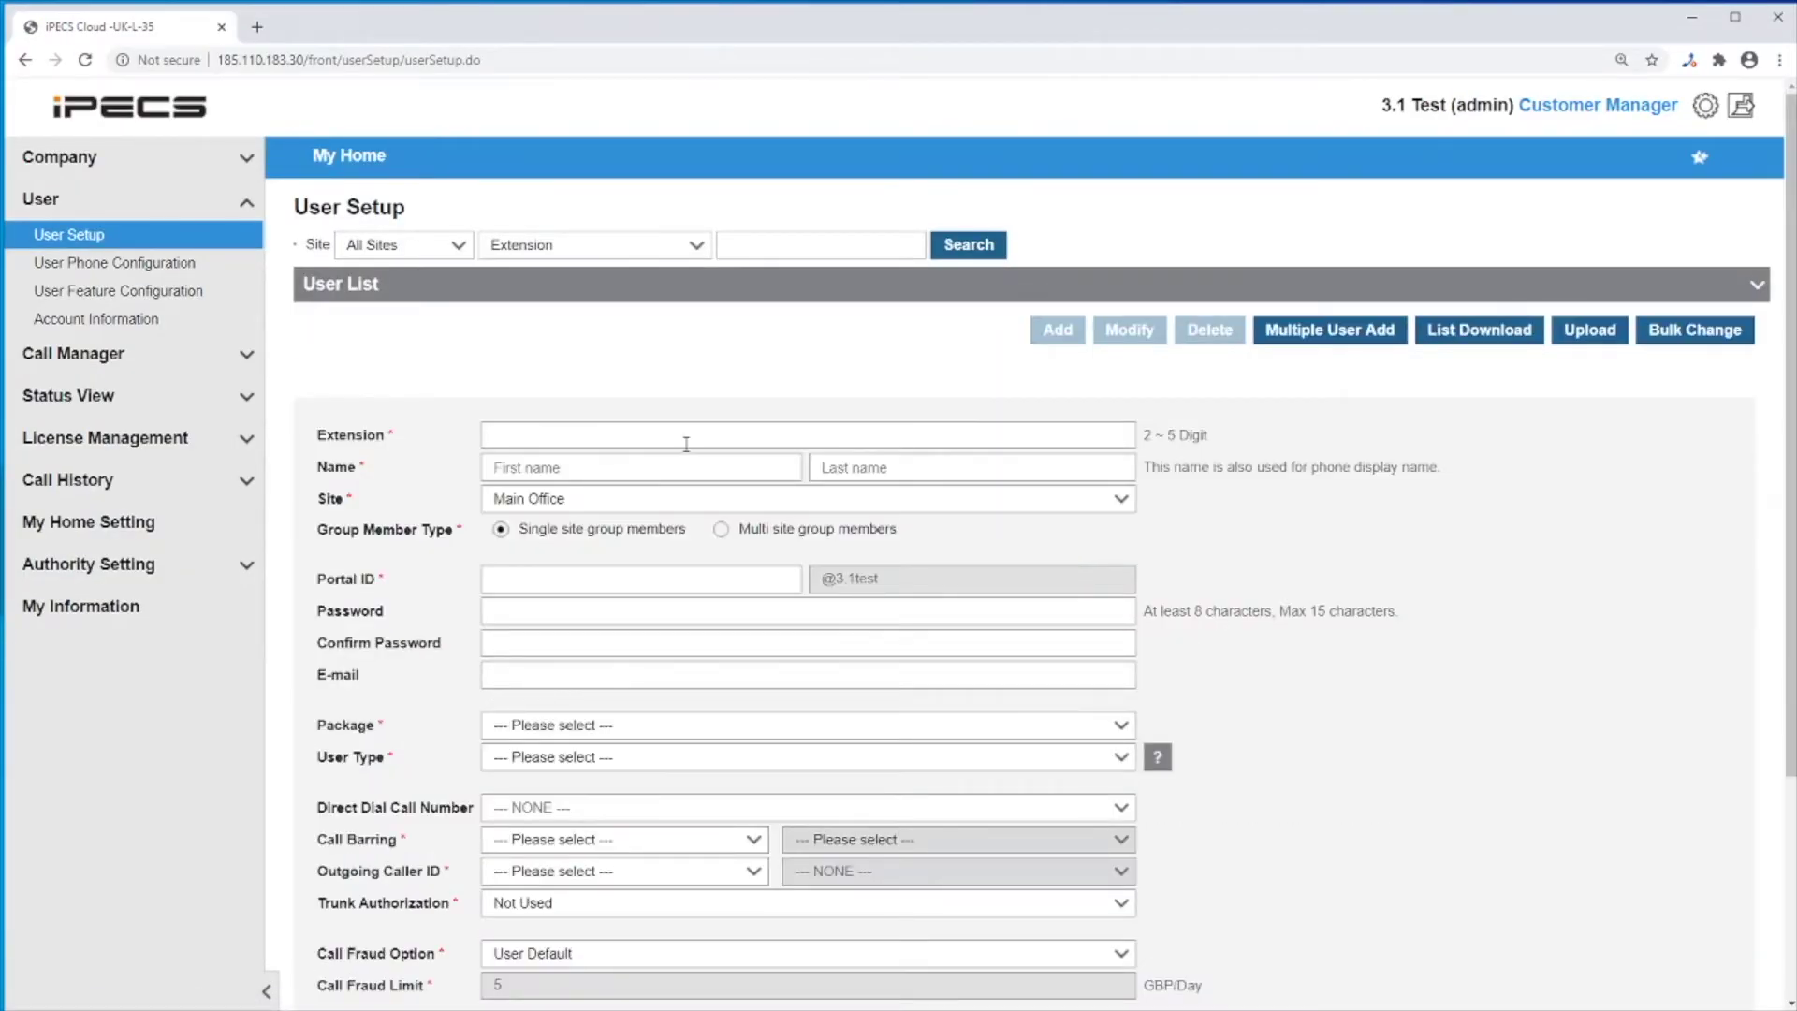
pyautogui.click(686, 438)
pyautogui.write('205')
pyautogui.click(678, 467)
pyautogui.write('Jess')
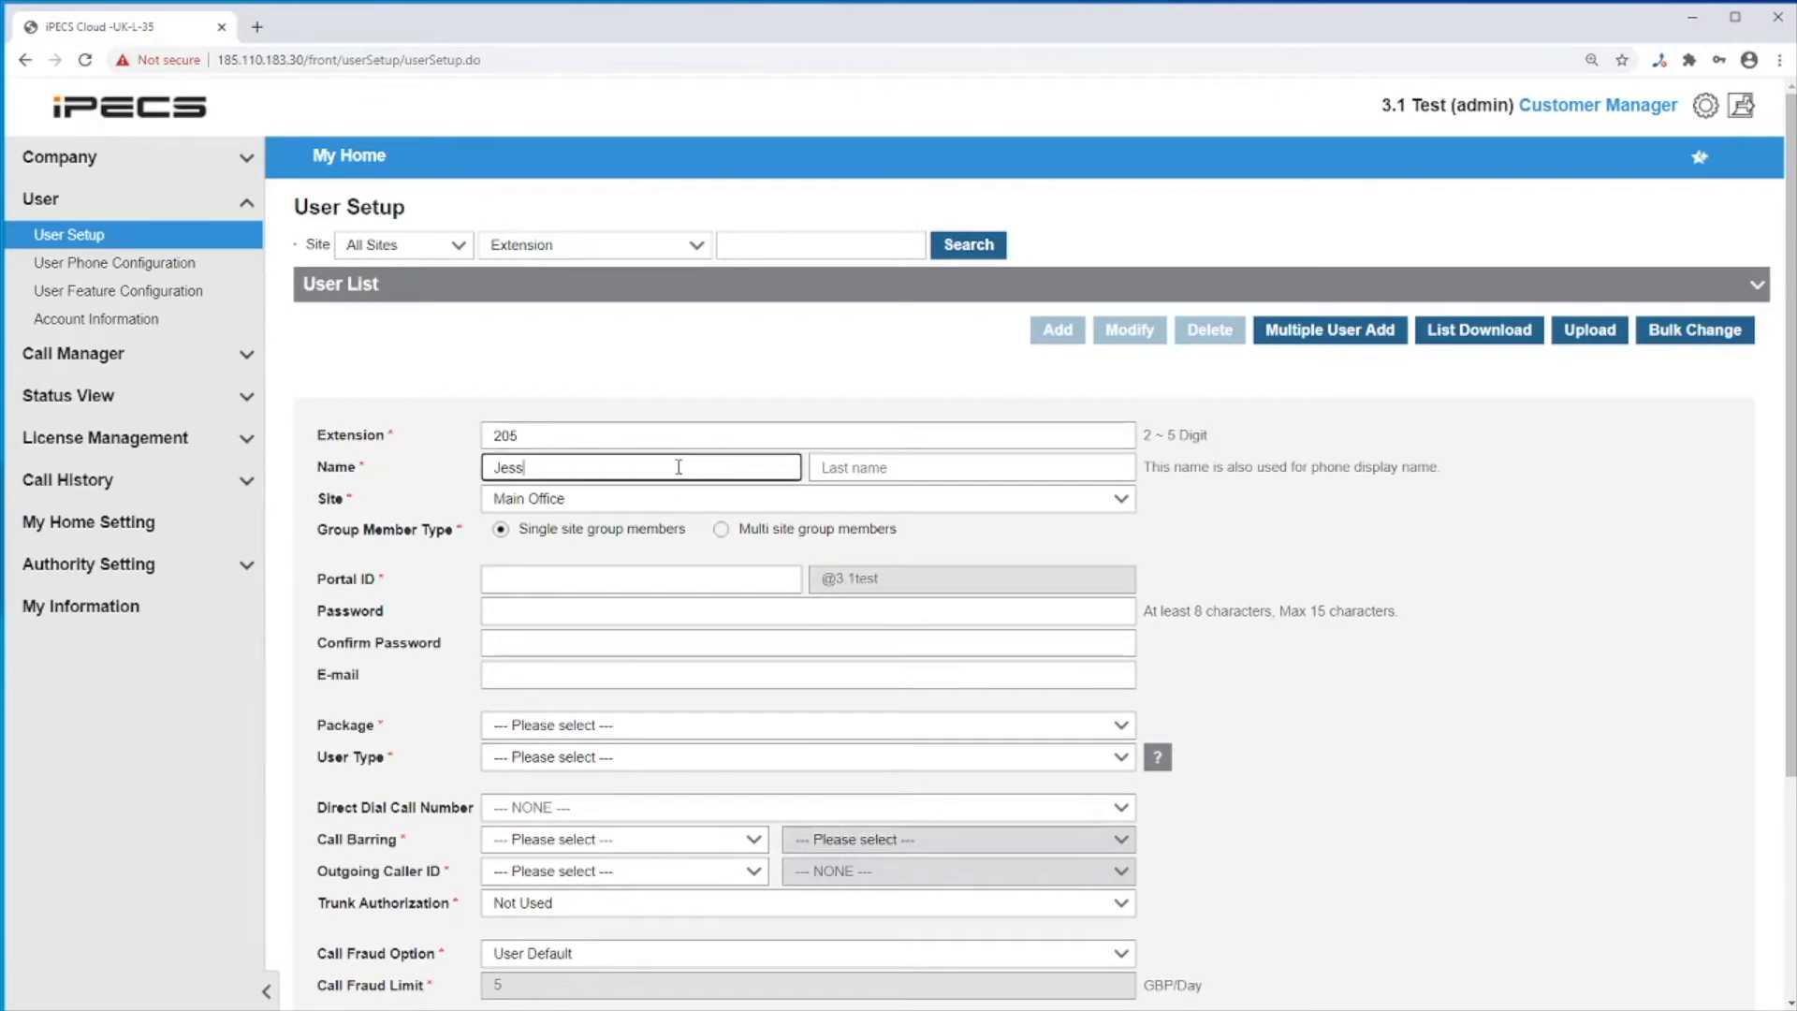
pyautogui.click(637, 578)
pyautogui.write('205')
pyautogui.scroll(-2, 636, 578)
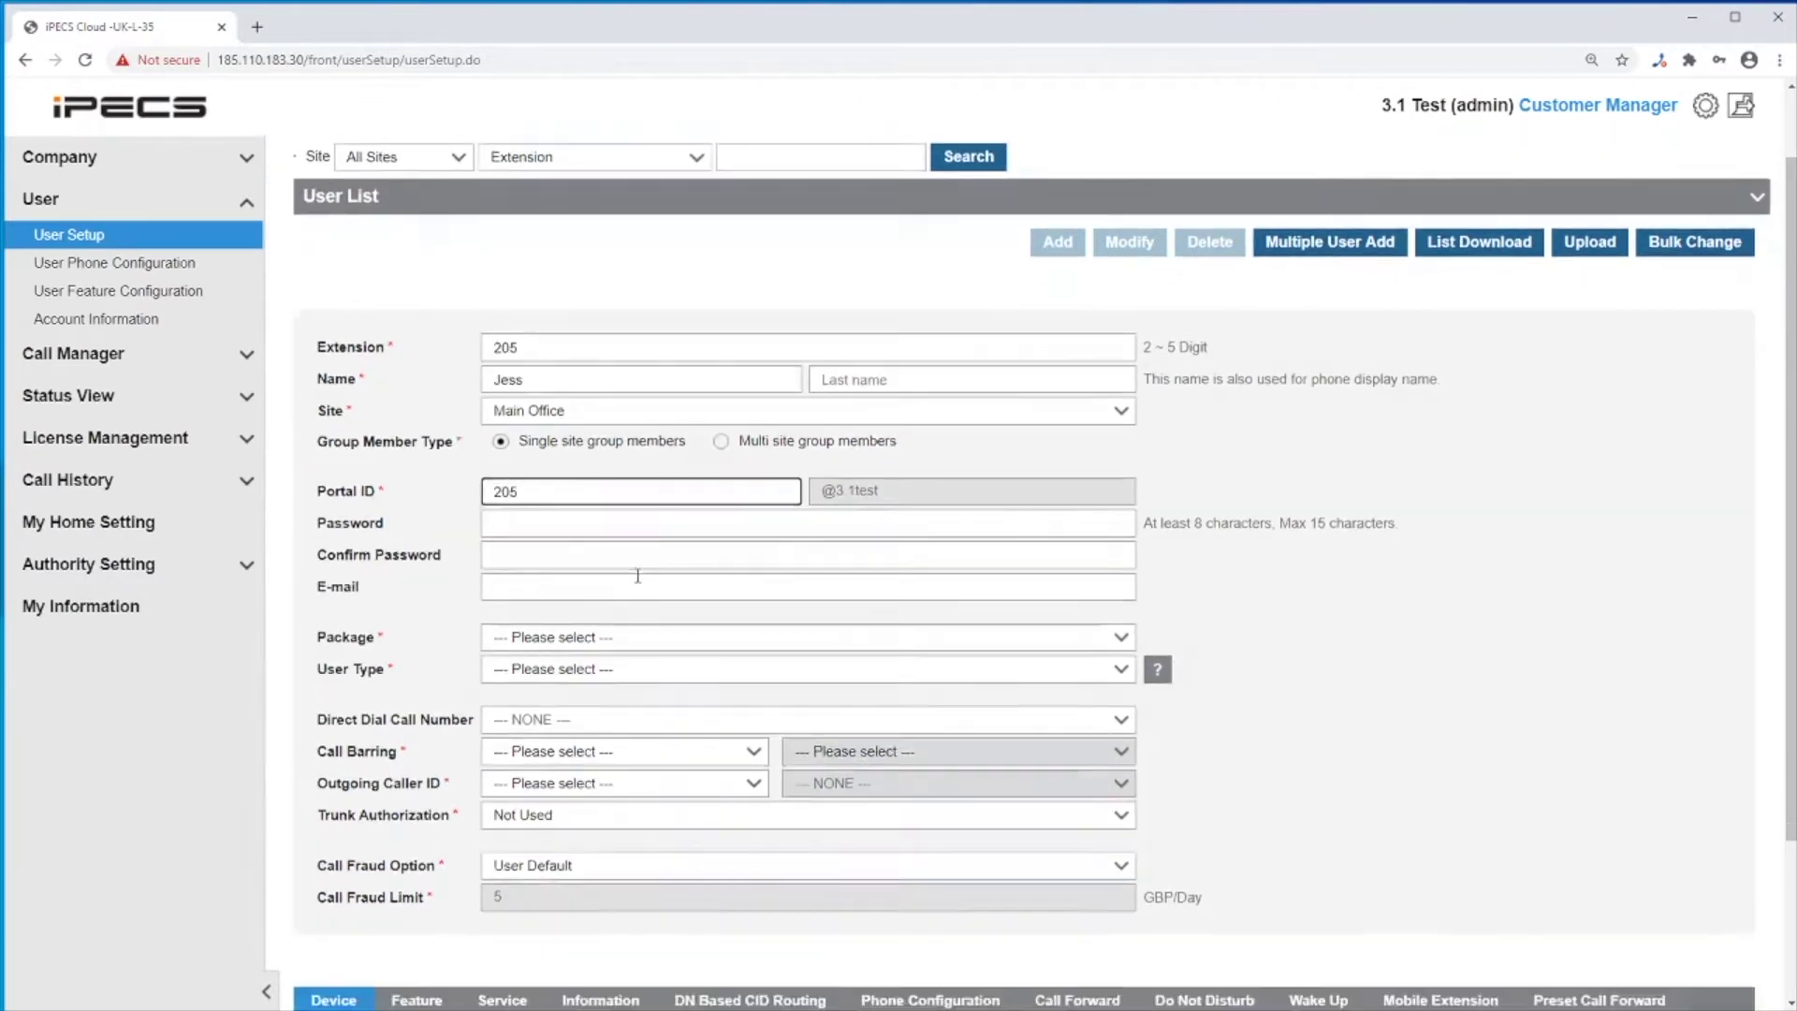
# Give the user the IPC2-LTLM Lifetime User package, Single Client type, Site Call Barring and Company caller ID
pyautogui.click(635, 541)
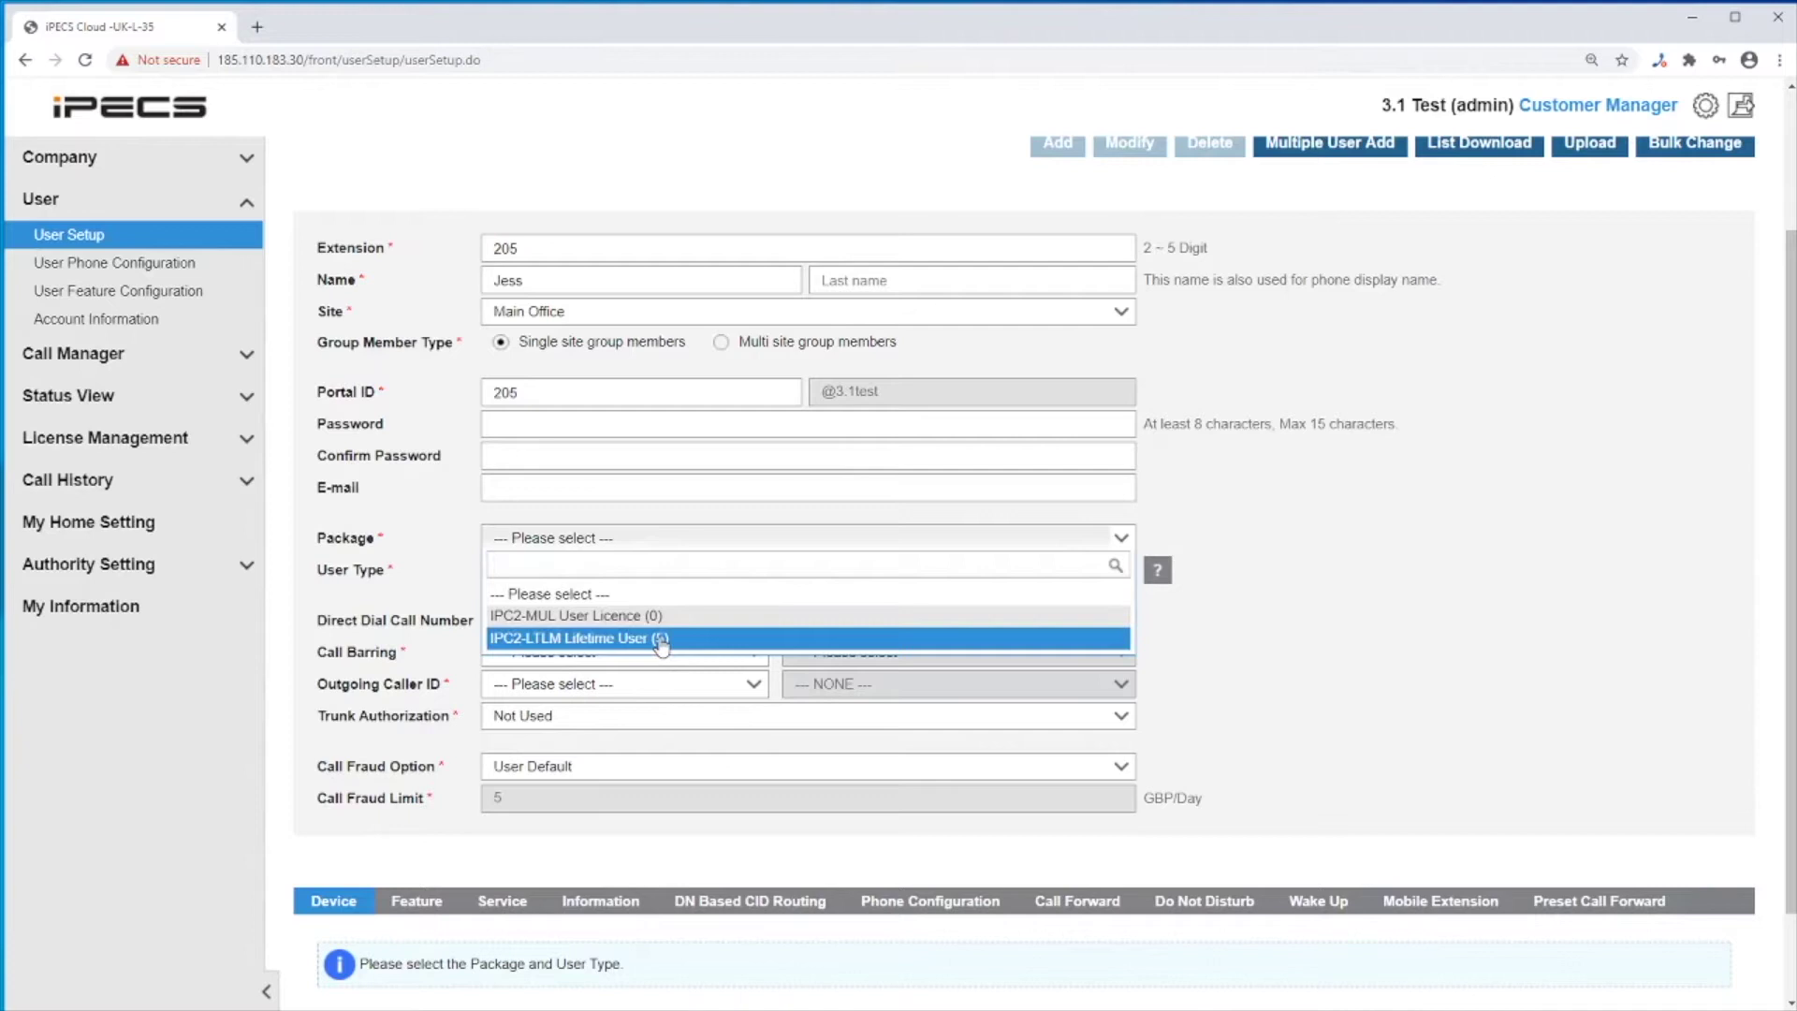
pyautogui.click(659, 640)
pyautogui.click(673, 574)
pyautogui.click(654, 620)
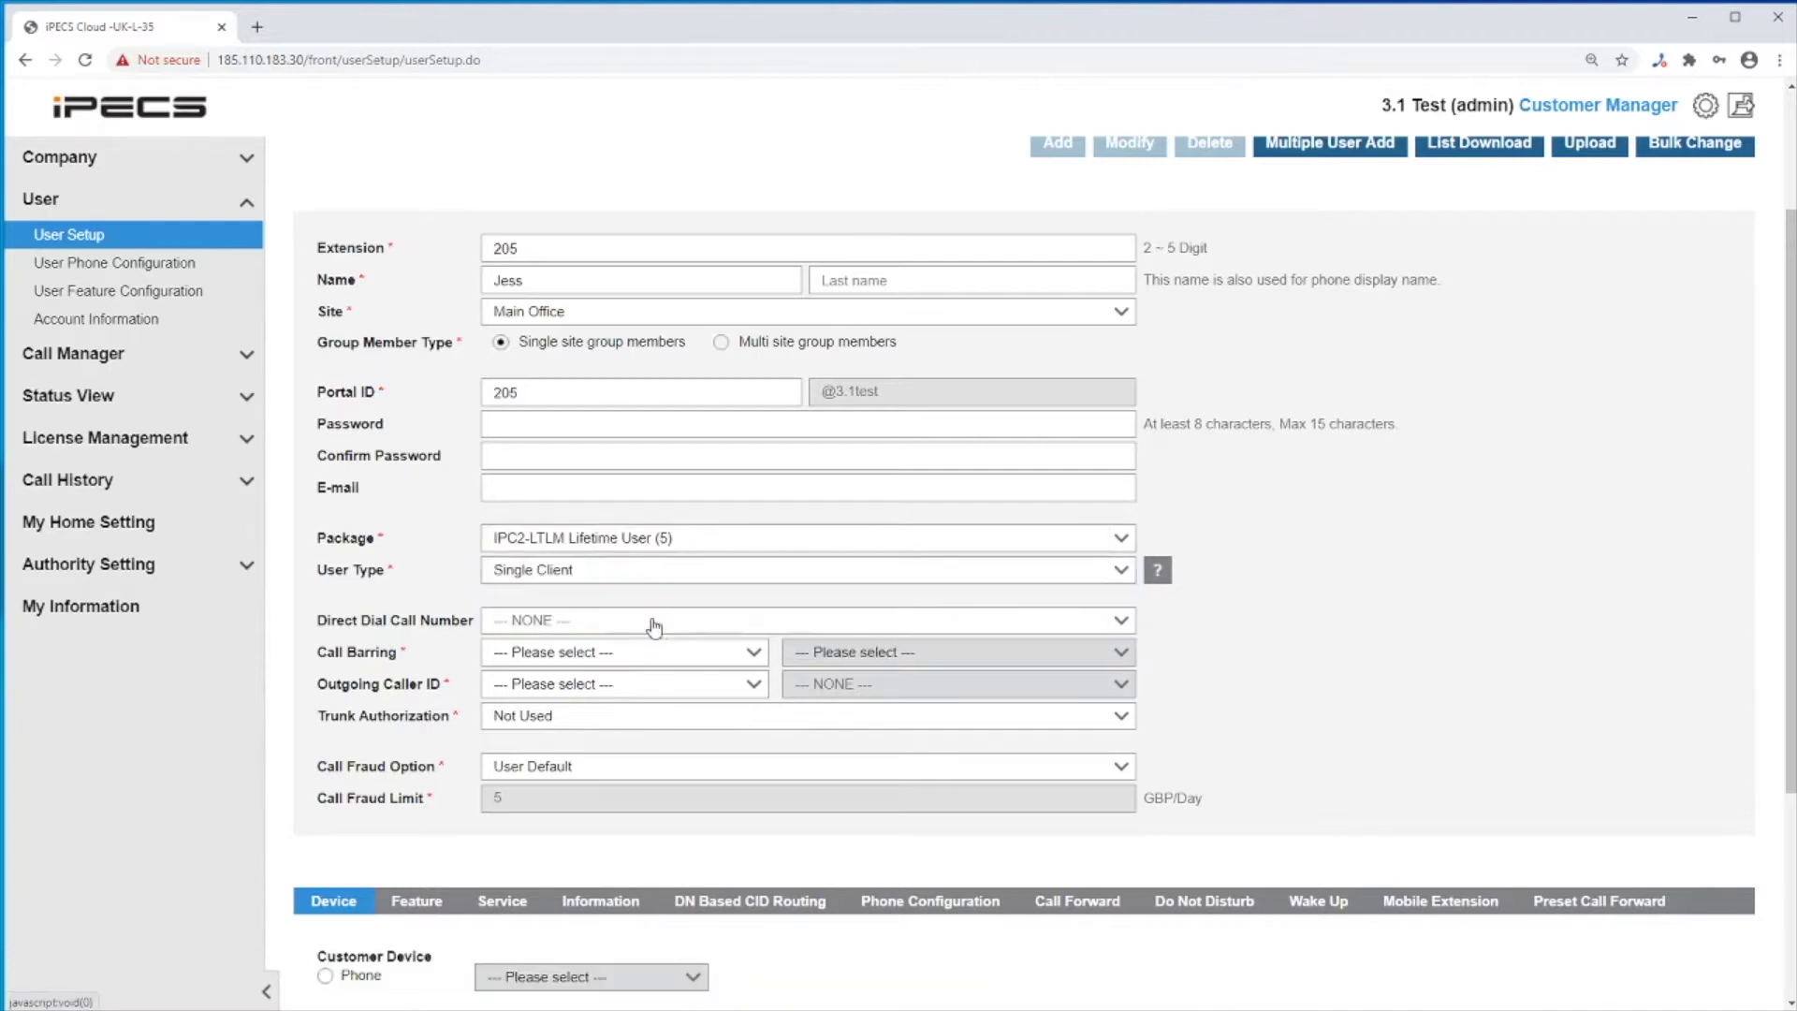
pyautogui.click(644, 654)
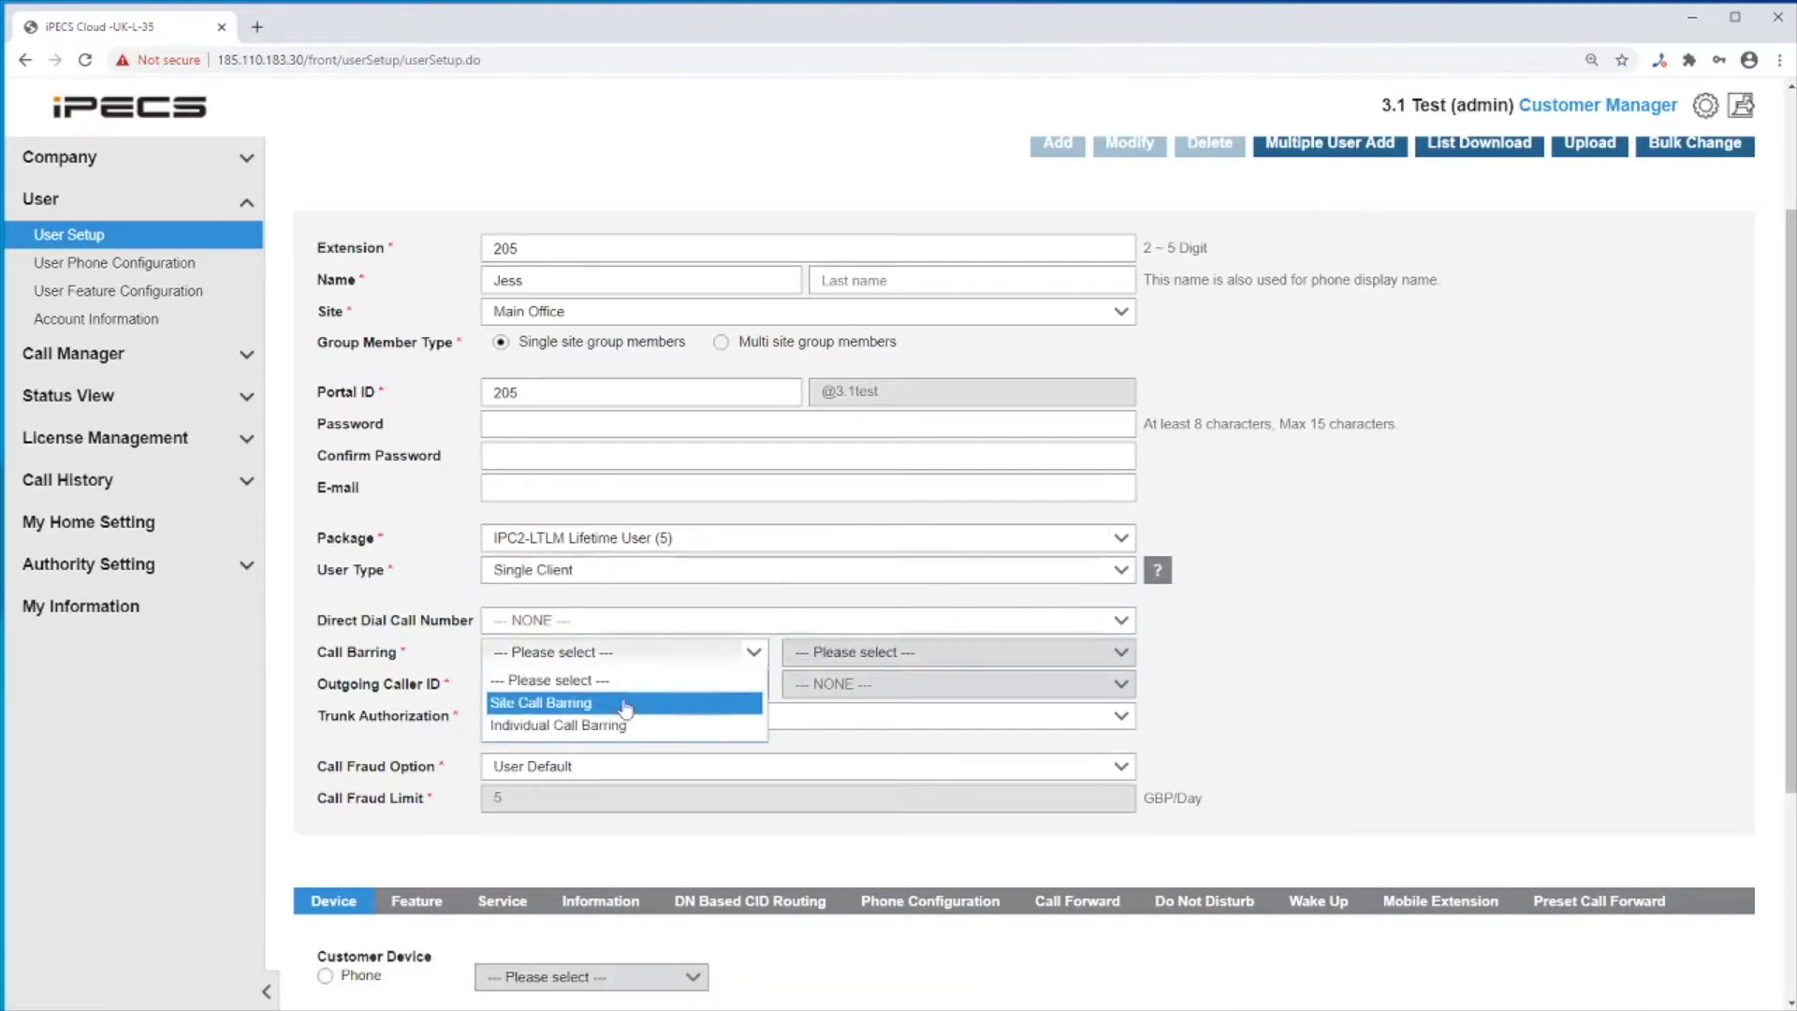
pyautogui.click(626, 696)
pyautogui.click(625, 688)
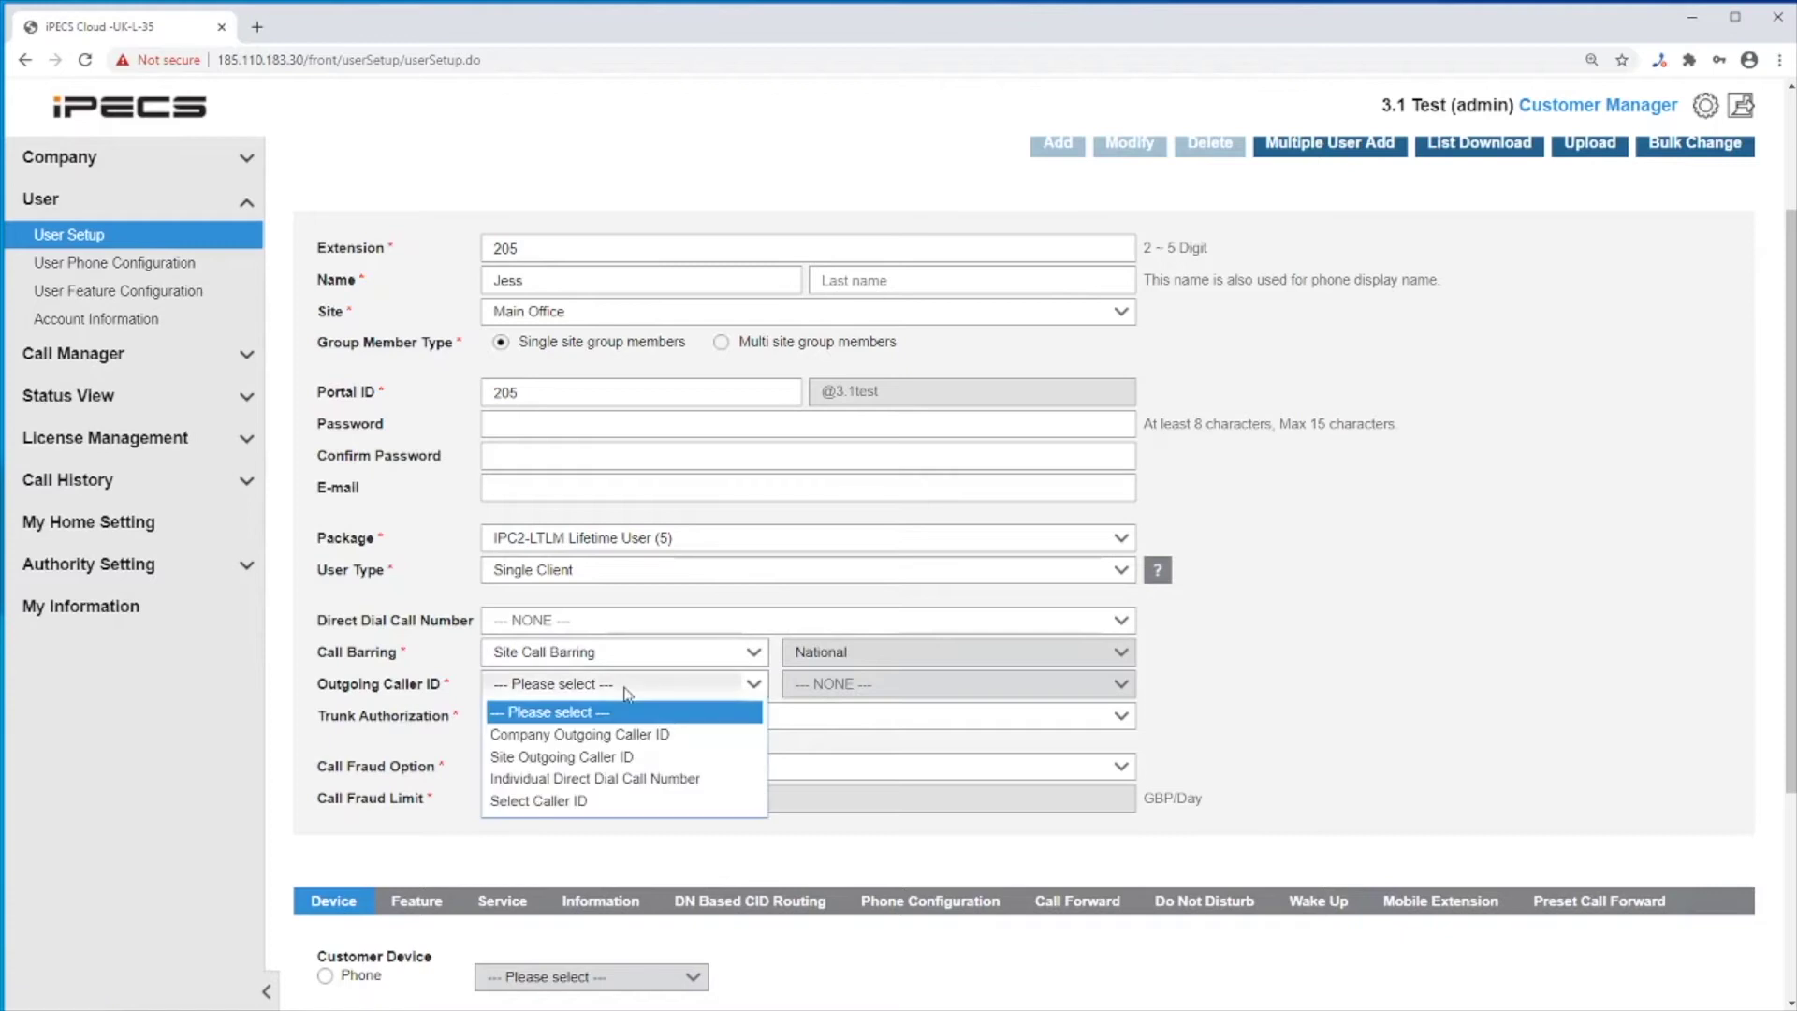
pyautogui.click(599, 733)
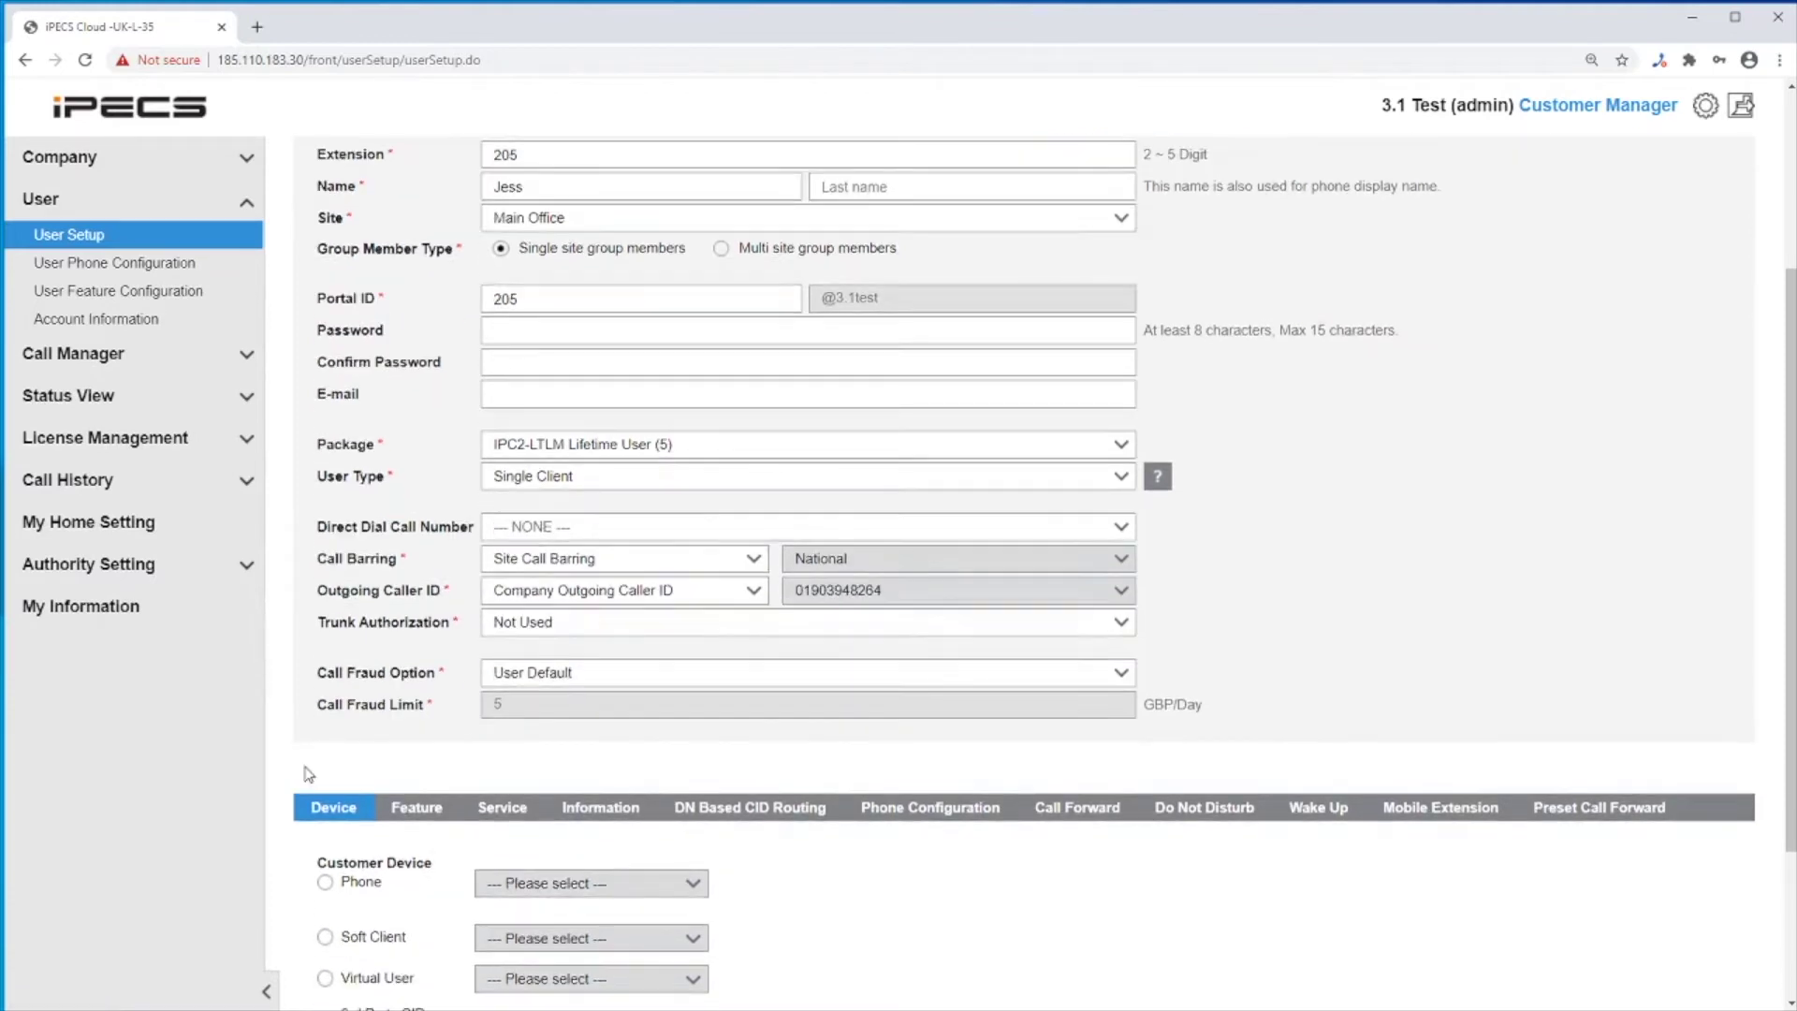
pyautogui.scroll(-3, 312, 773)
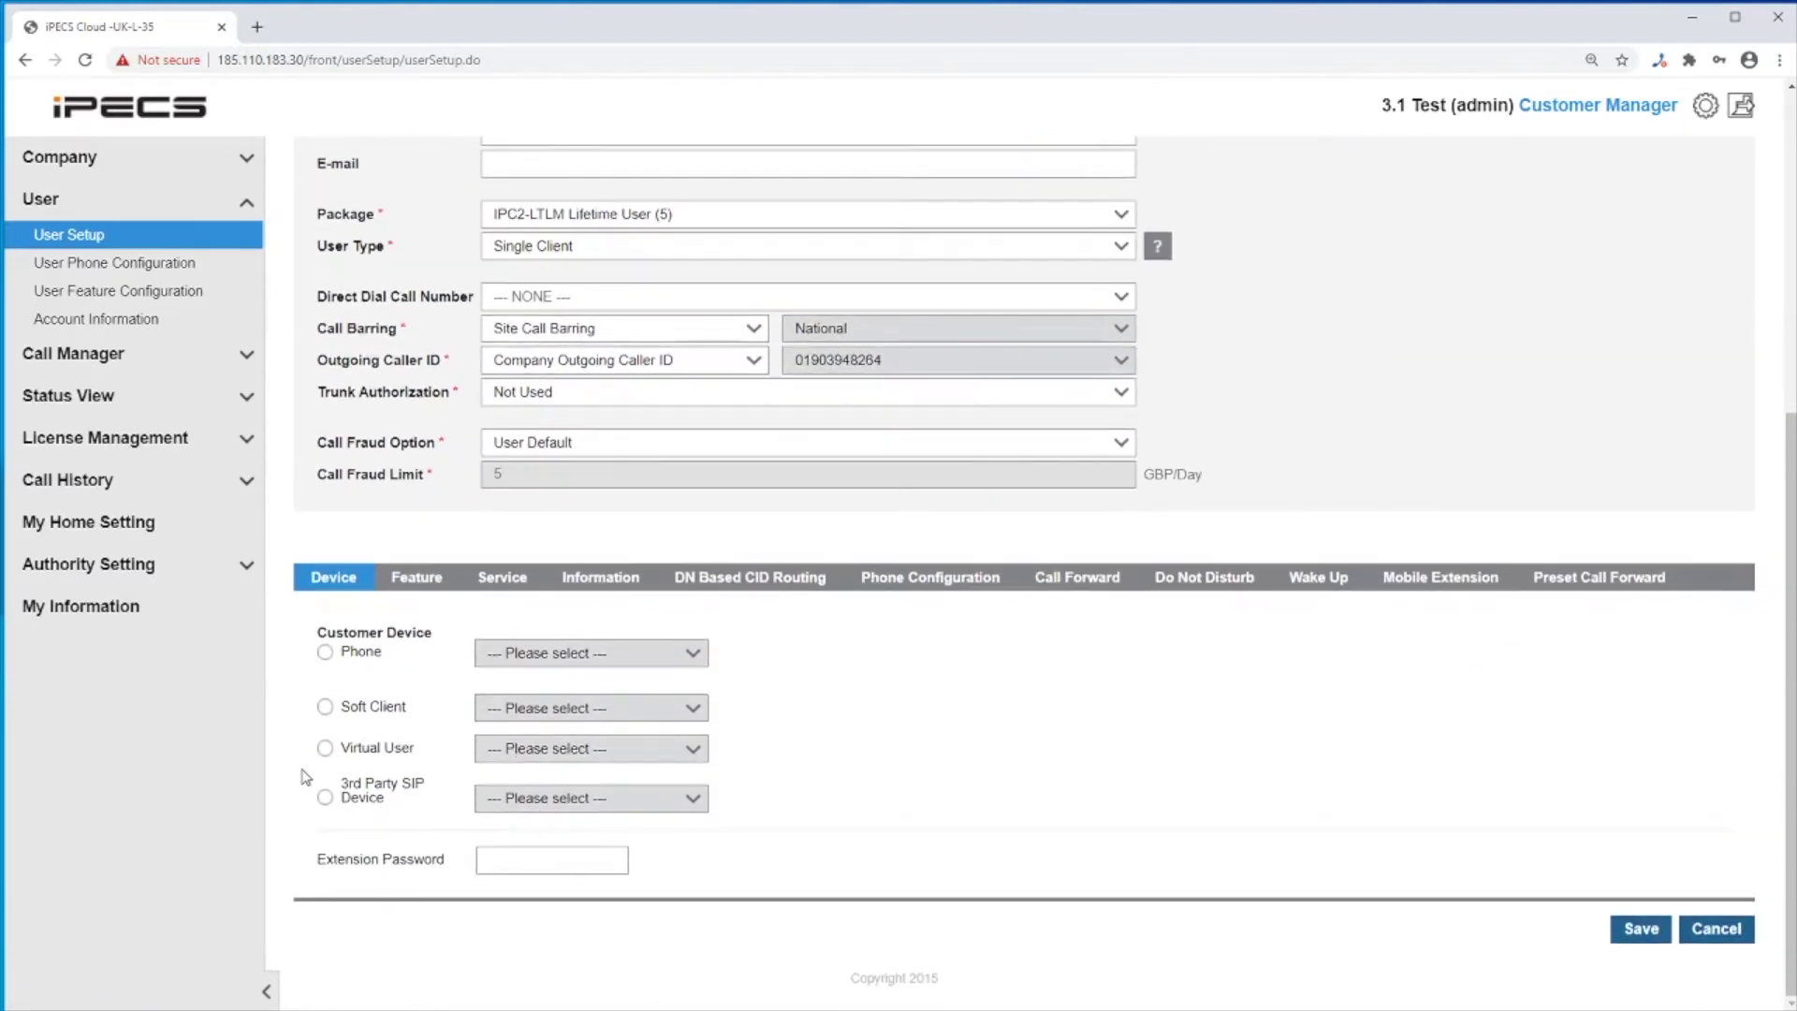
# Set user 205 as a HotDesk User virtual user with an extension password, then save and confirm
pyautogui.click(324, 747)
pyautogui.click(585, 758)
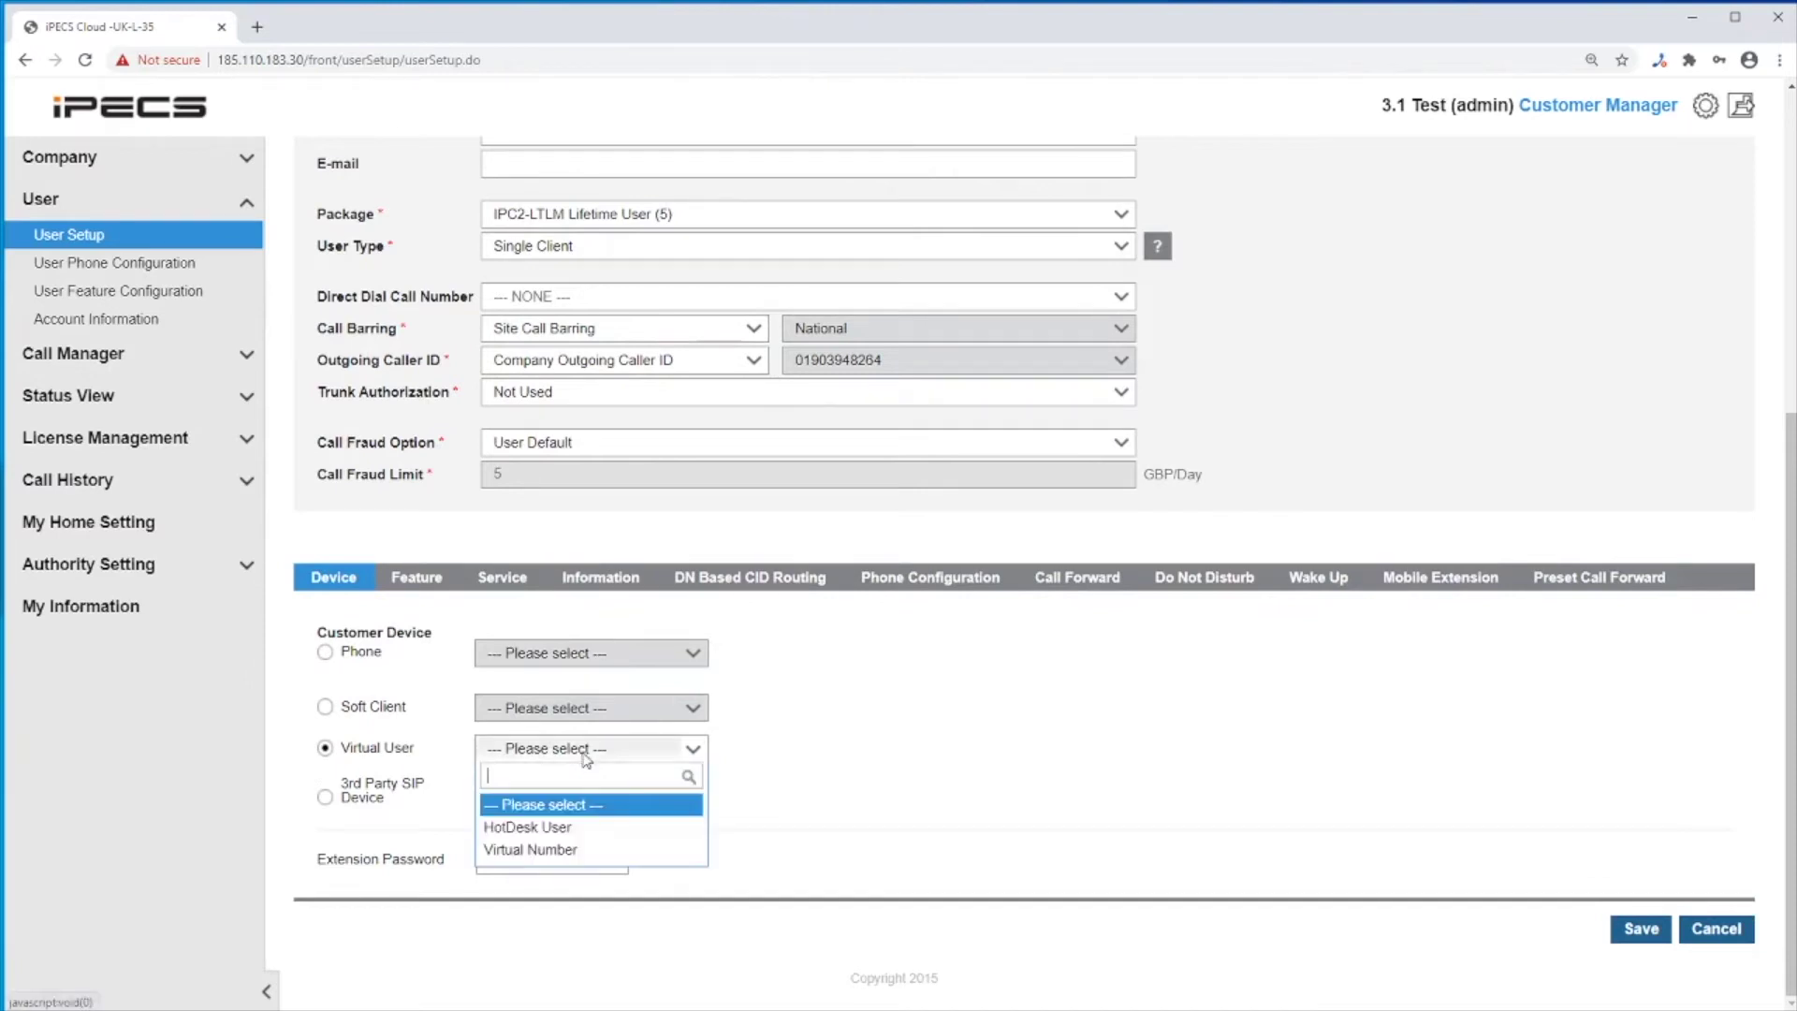
pyautogui.click(568, 830)
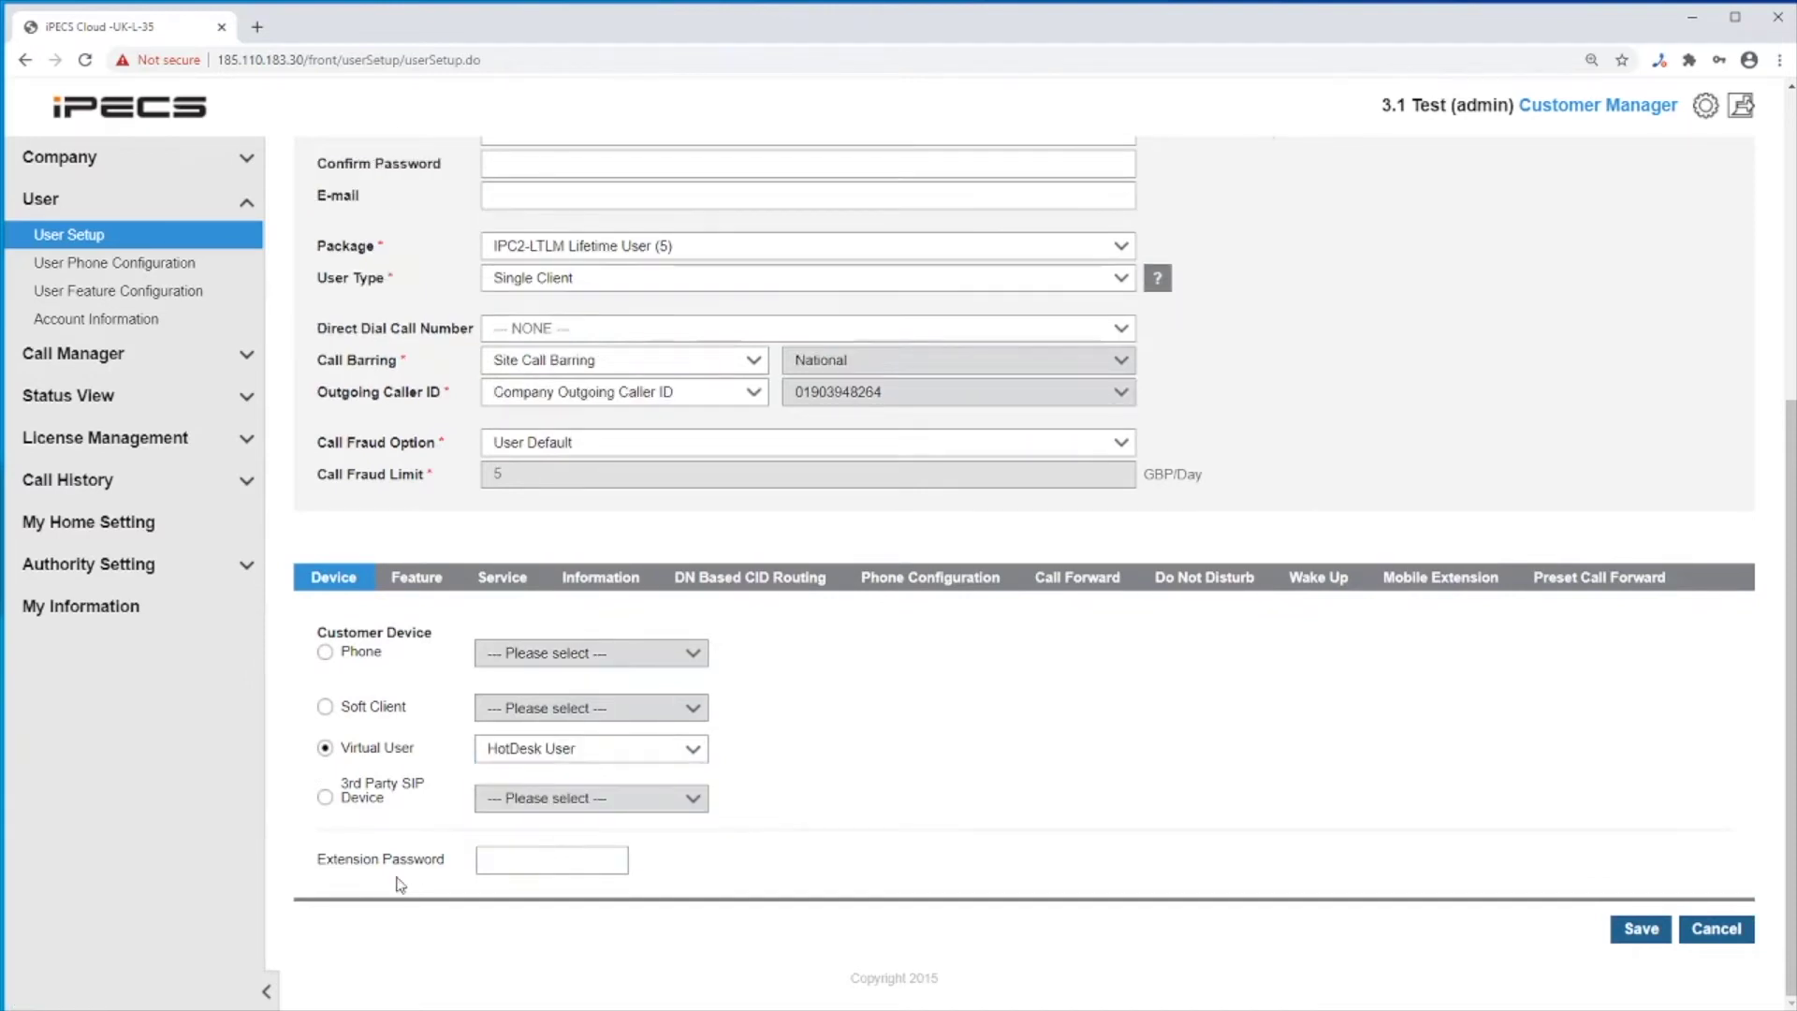
pyautogui.click(567, 857)
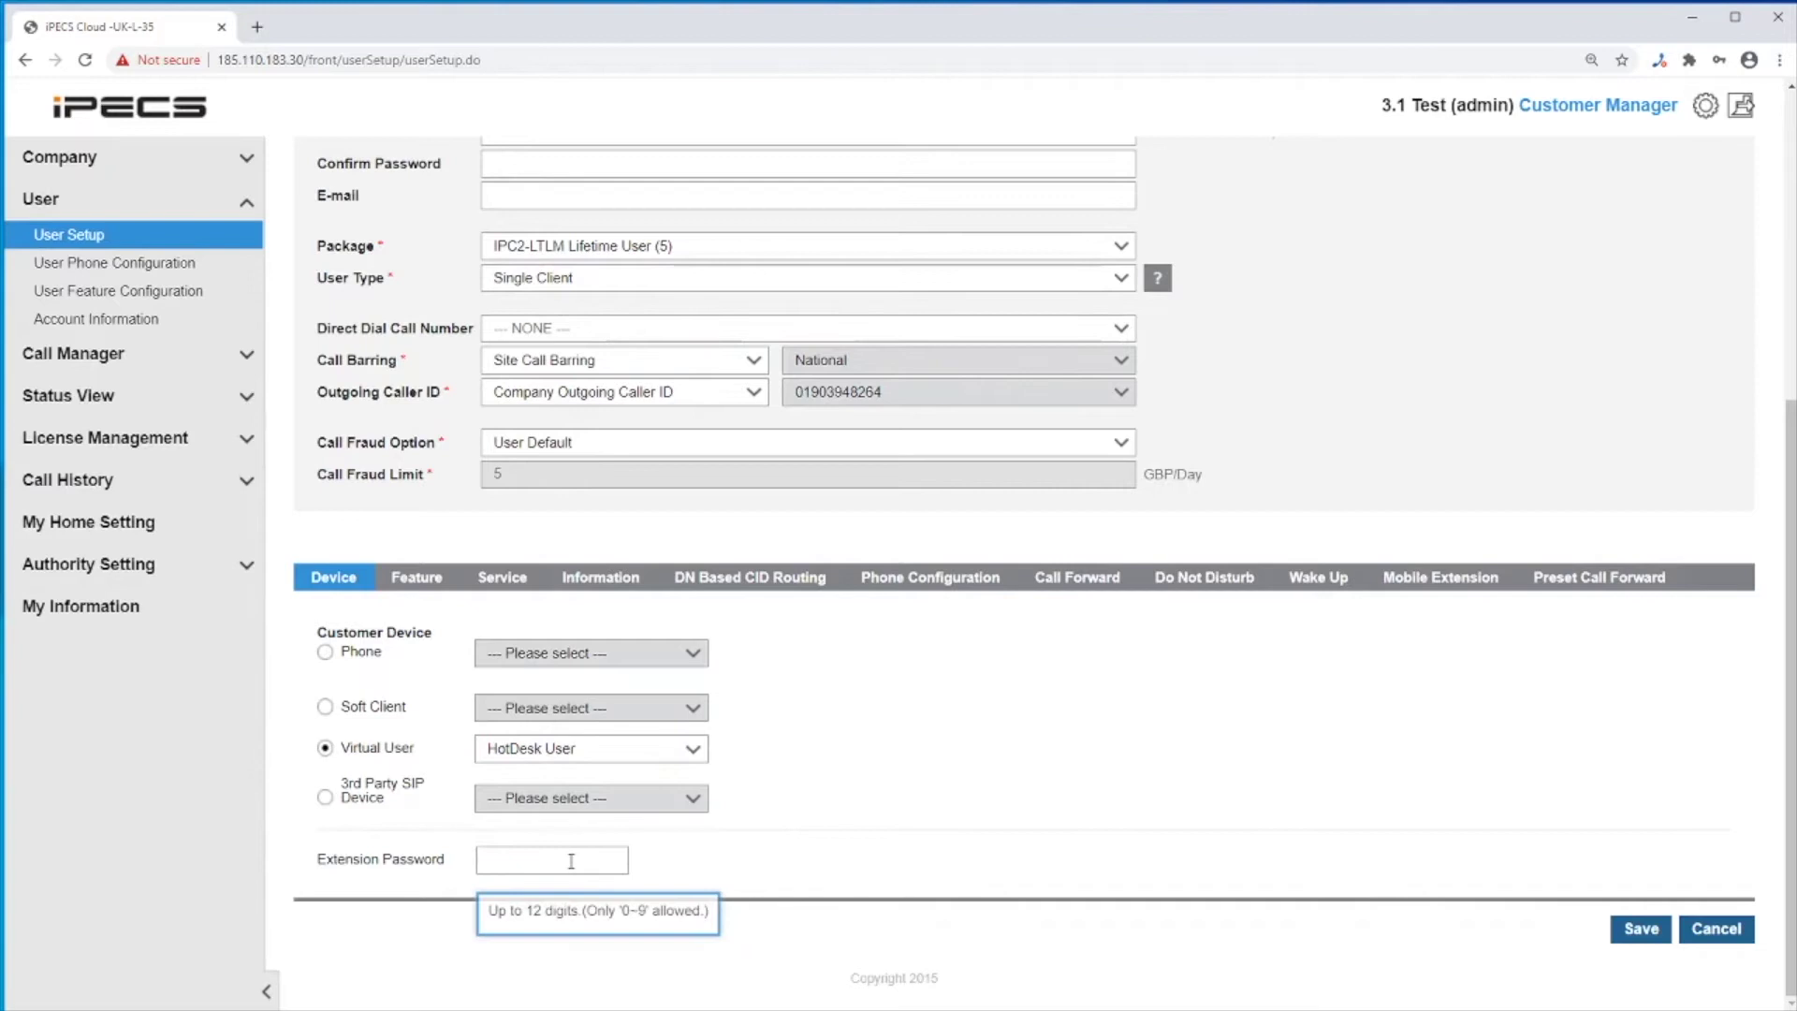
pyautogui.click(571, 861)
pyautogui.click(1629, 931)
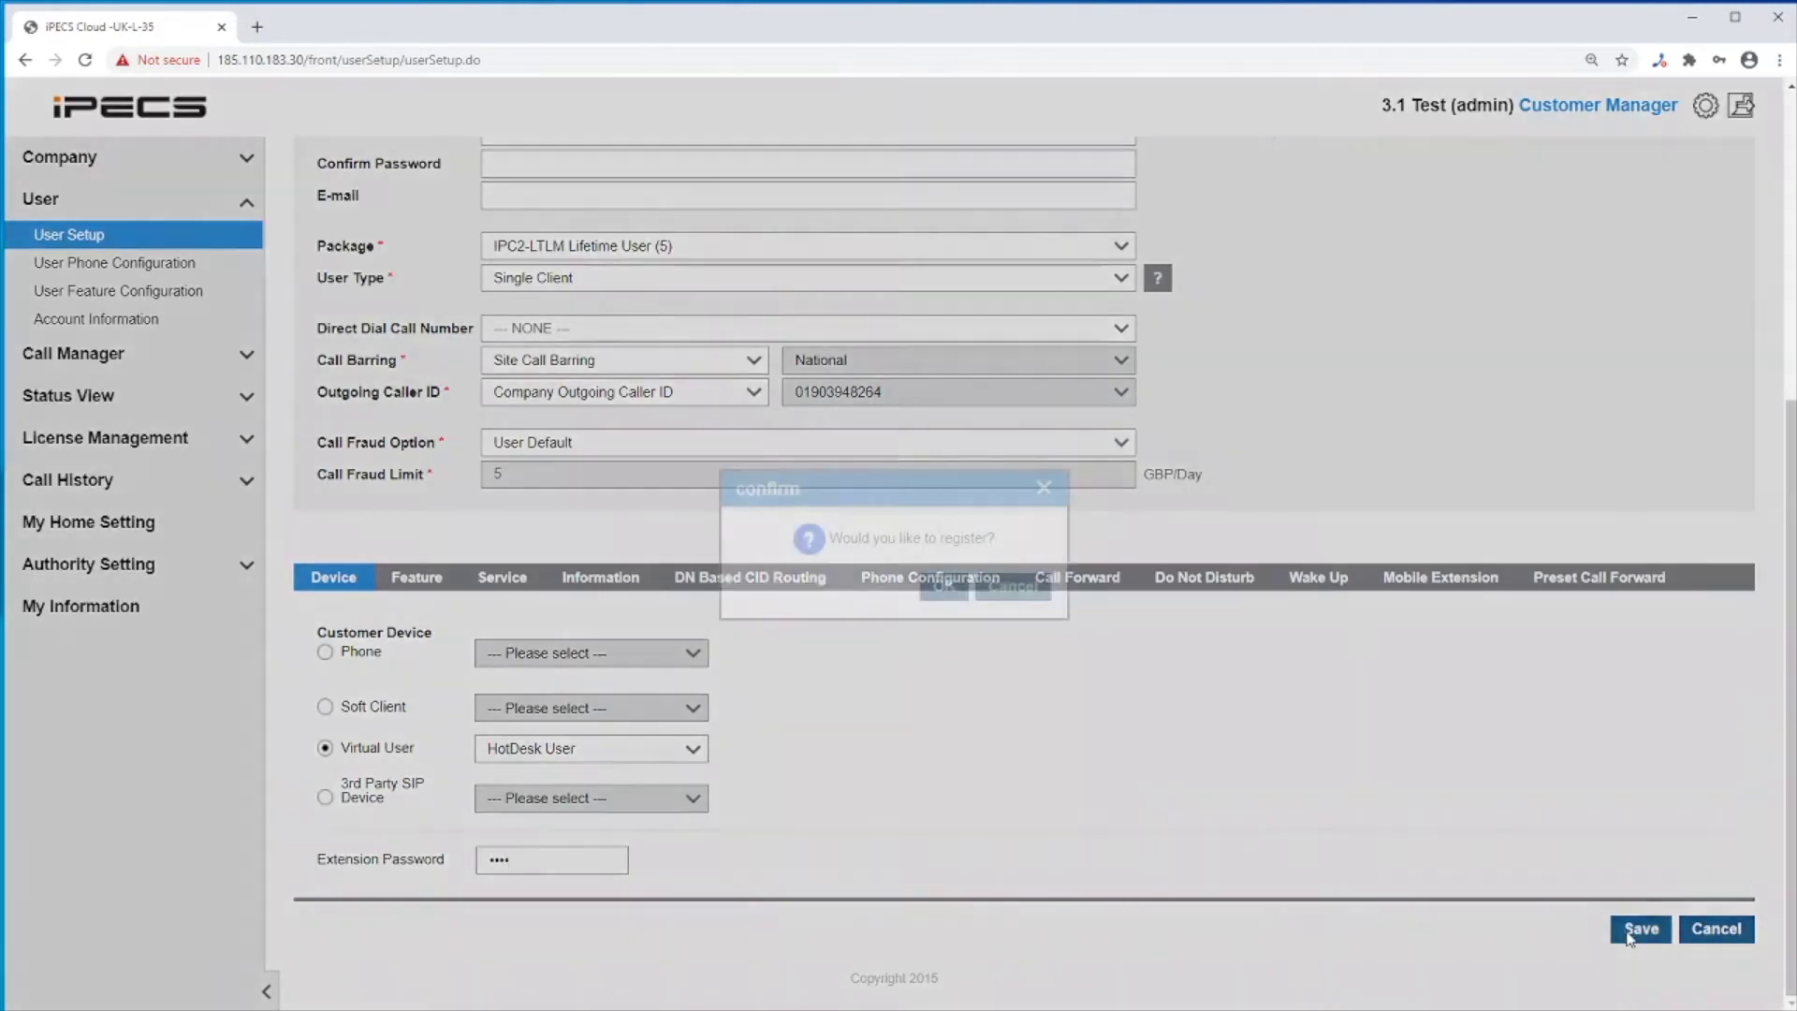
pyautogui.click(943, 586)
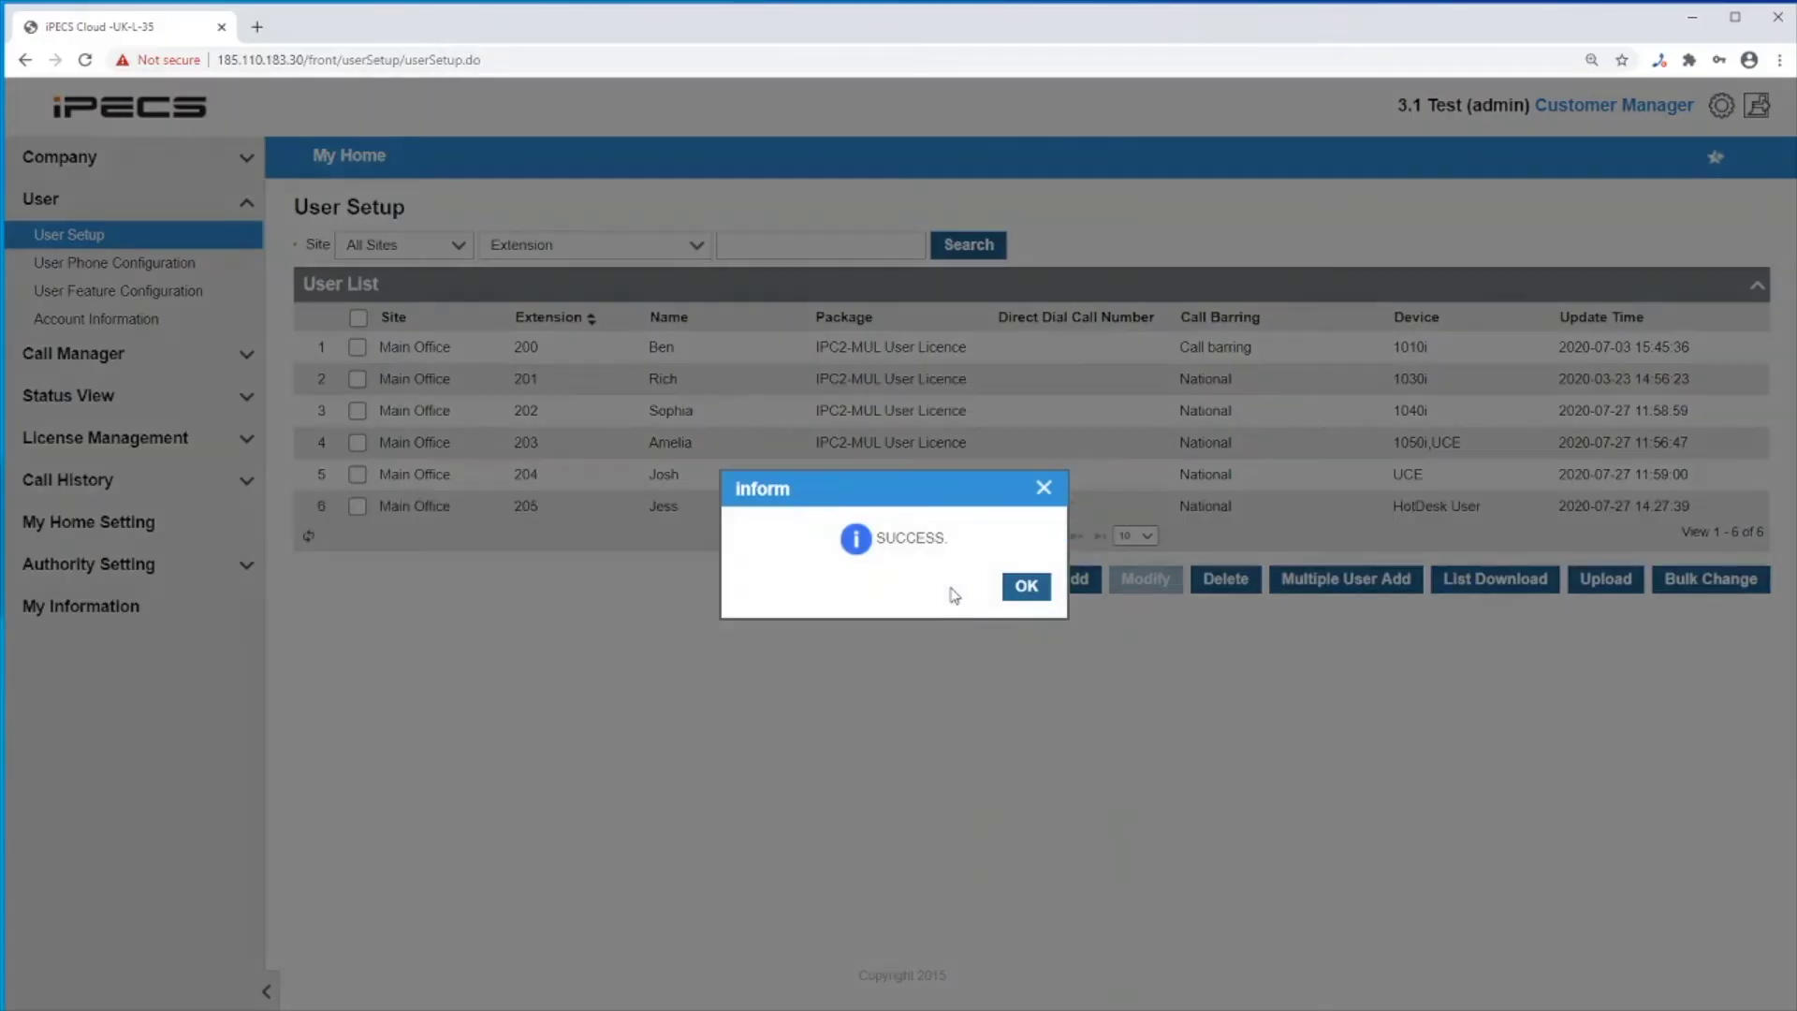
# Dismiss the success message and start a new Hot Desk entry at location CCM
pyautogui.click(1028, 590)
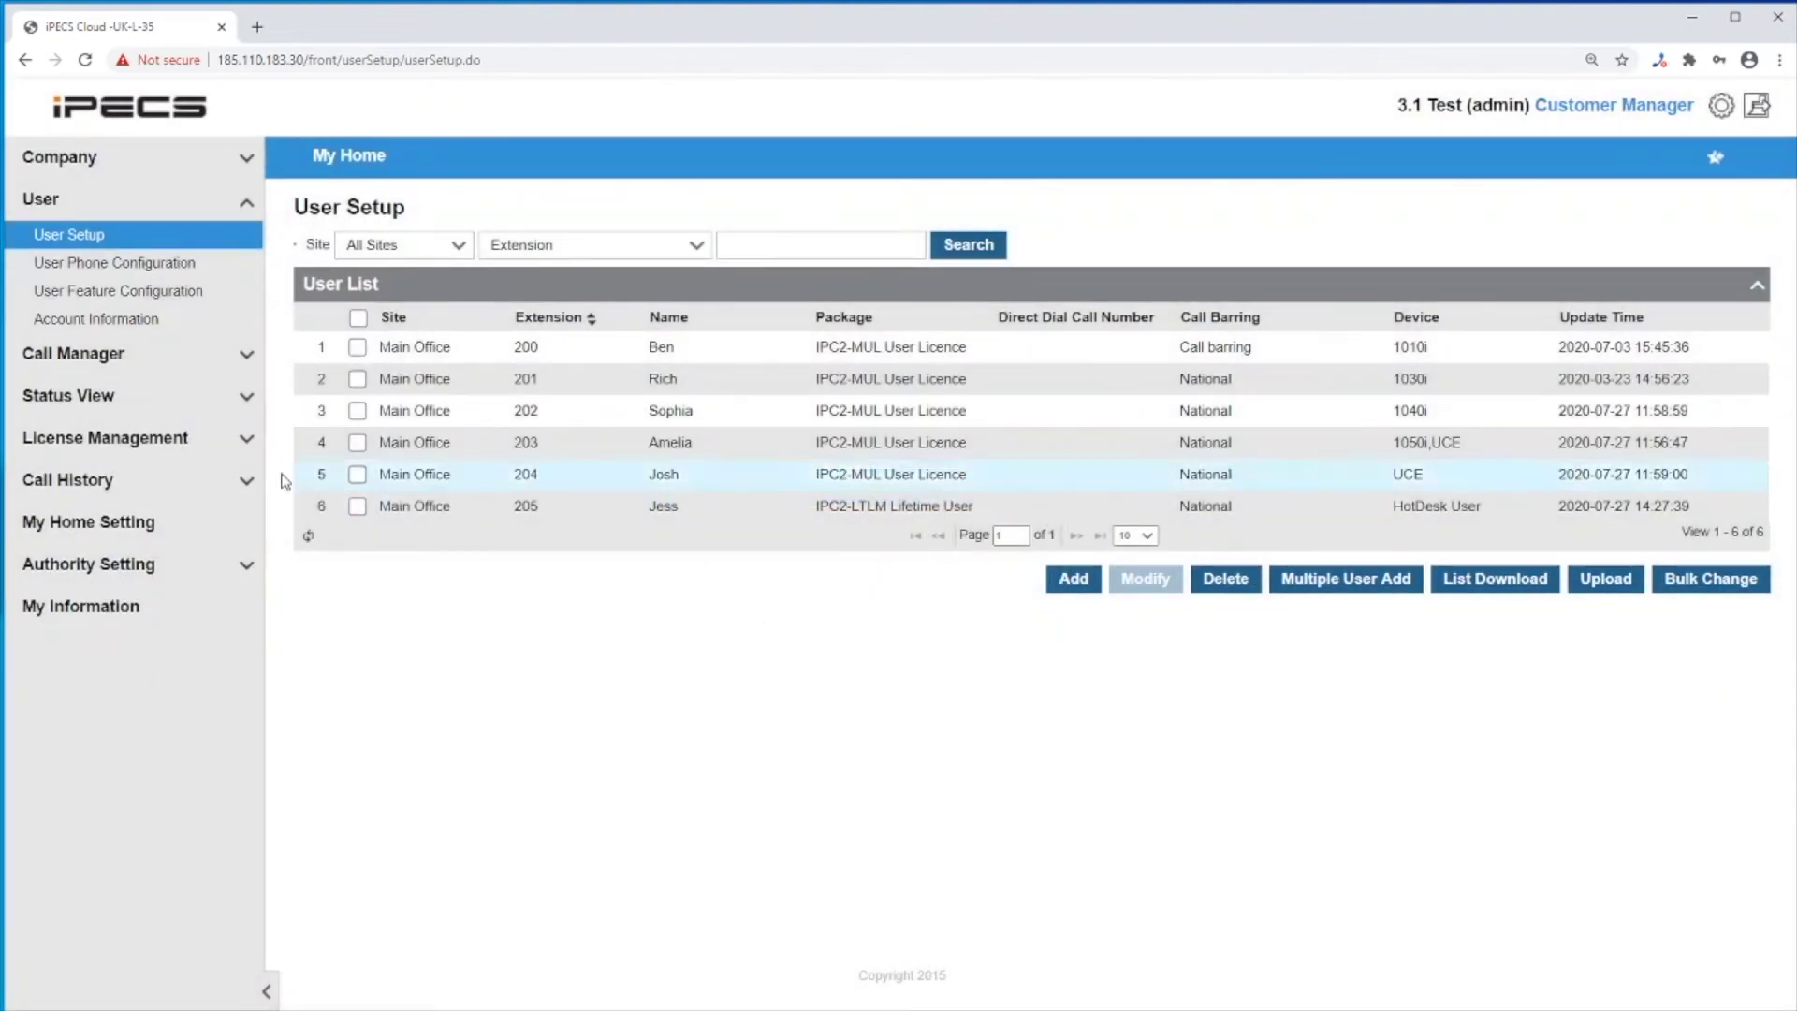
pyautogui.click(168, 365)
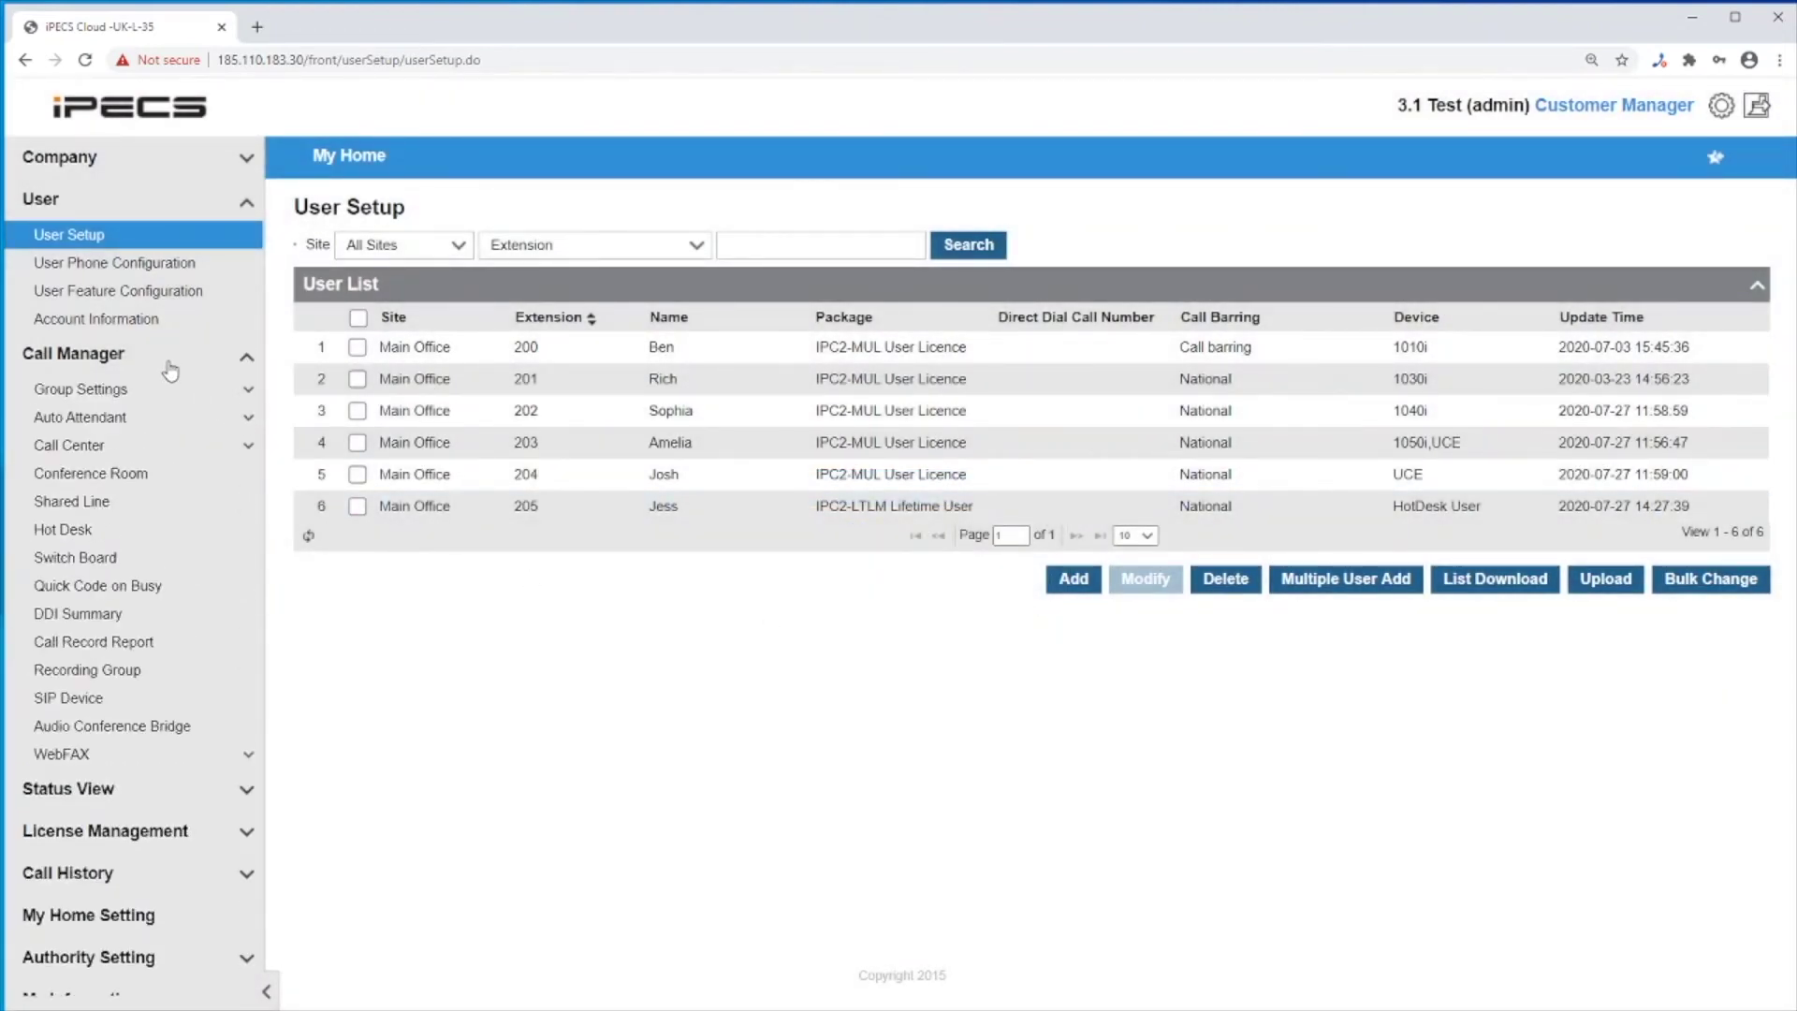
pyautogui.click(93, 536)
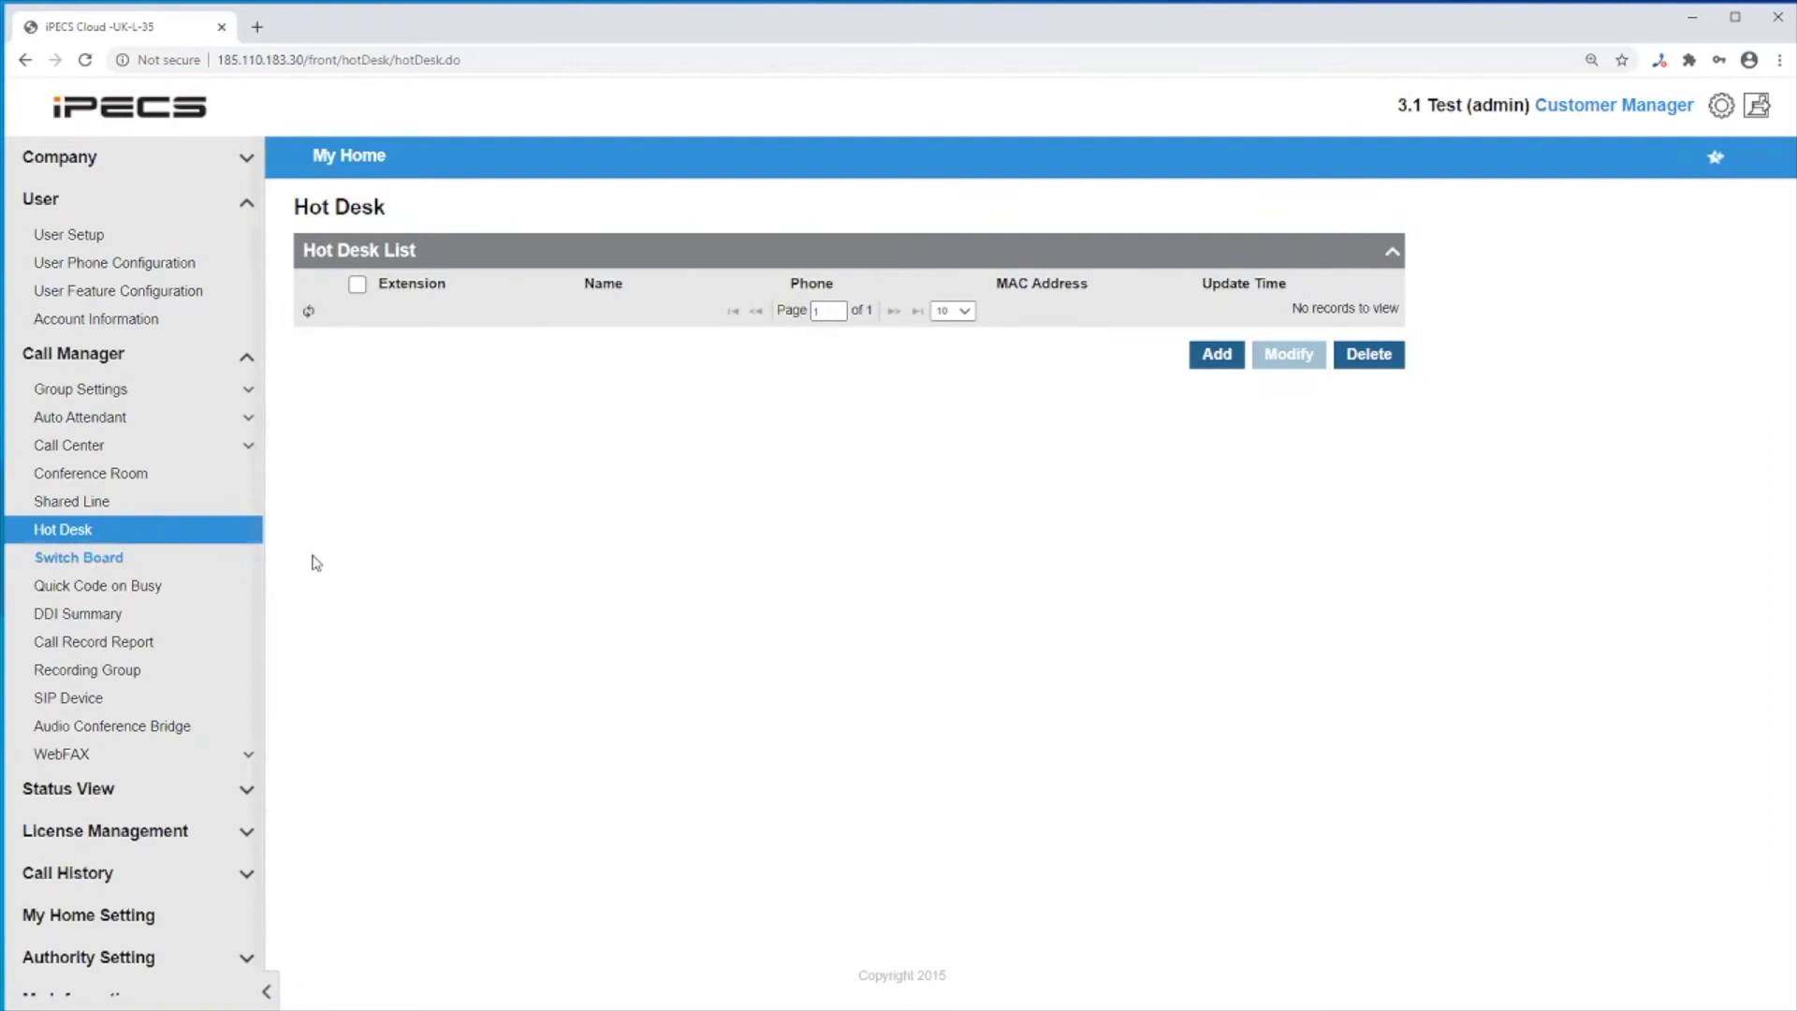
pyautogui.click(1216, 354)
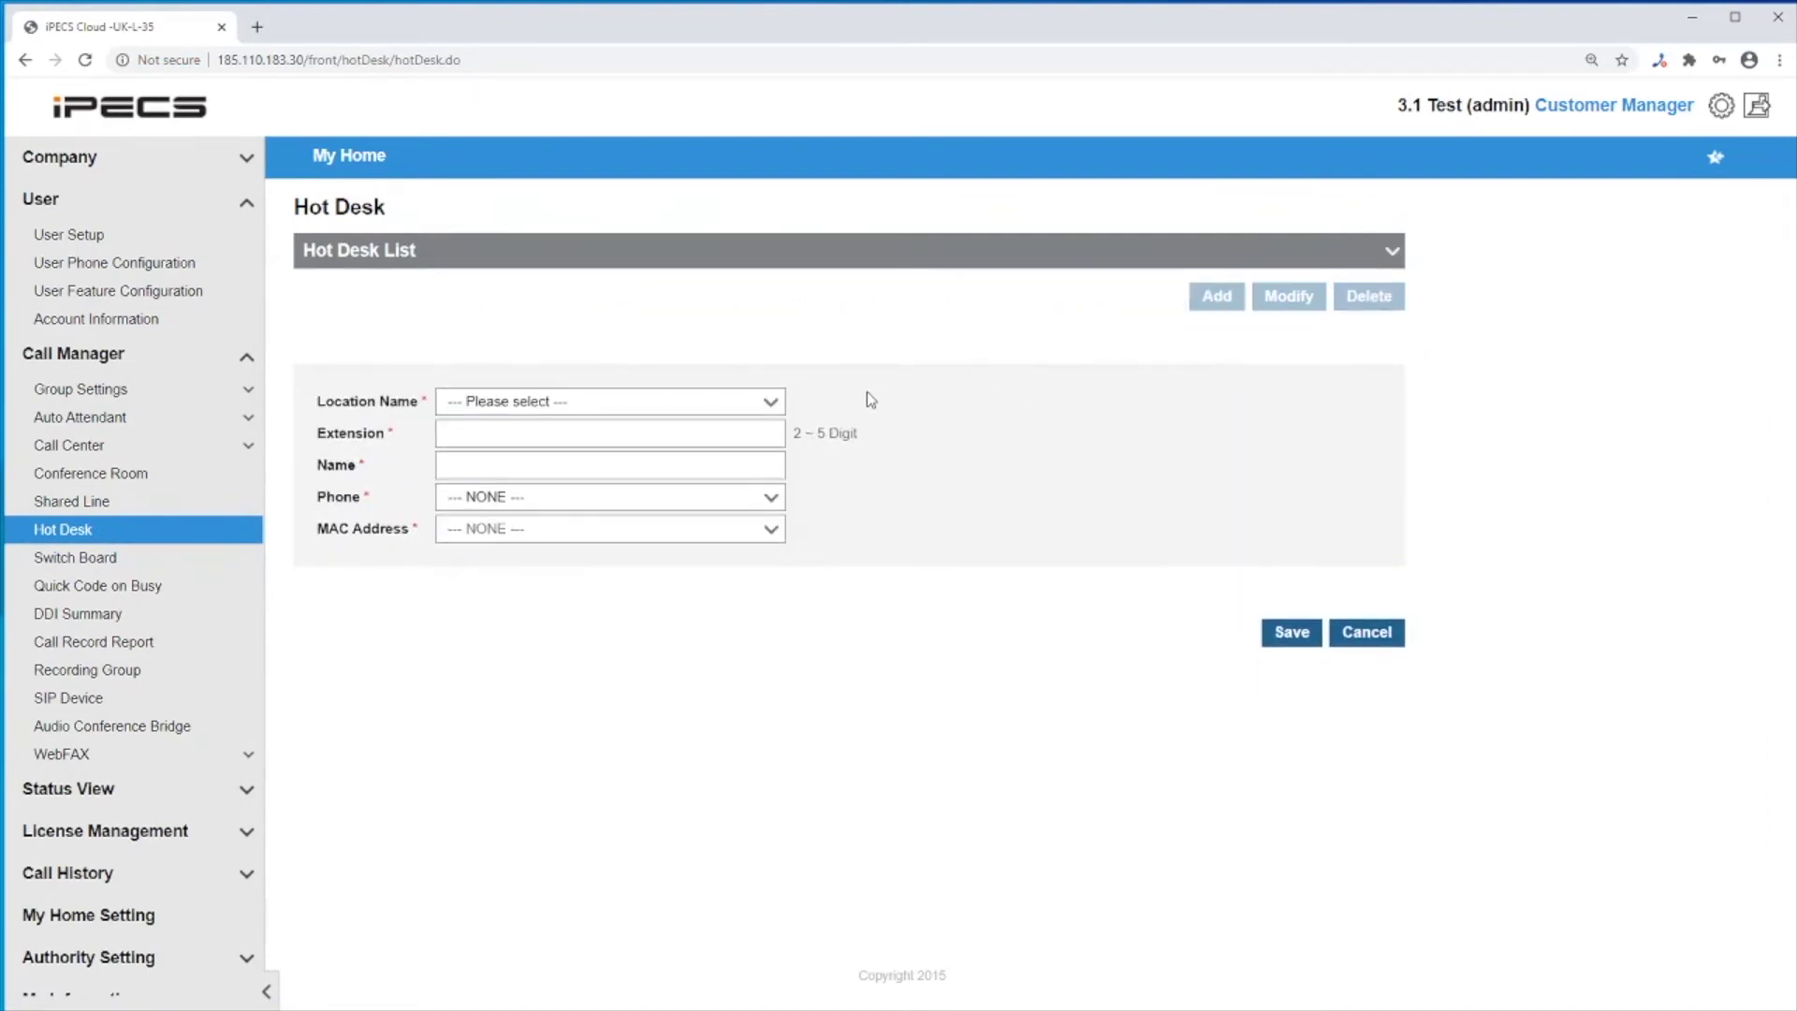
pyautogui.click(755, 403)
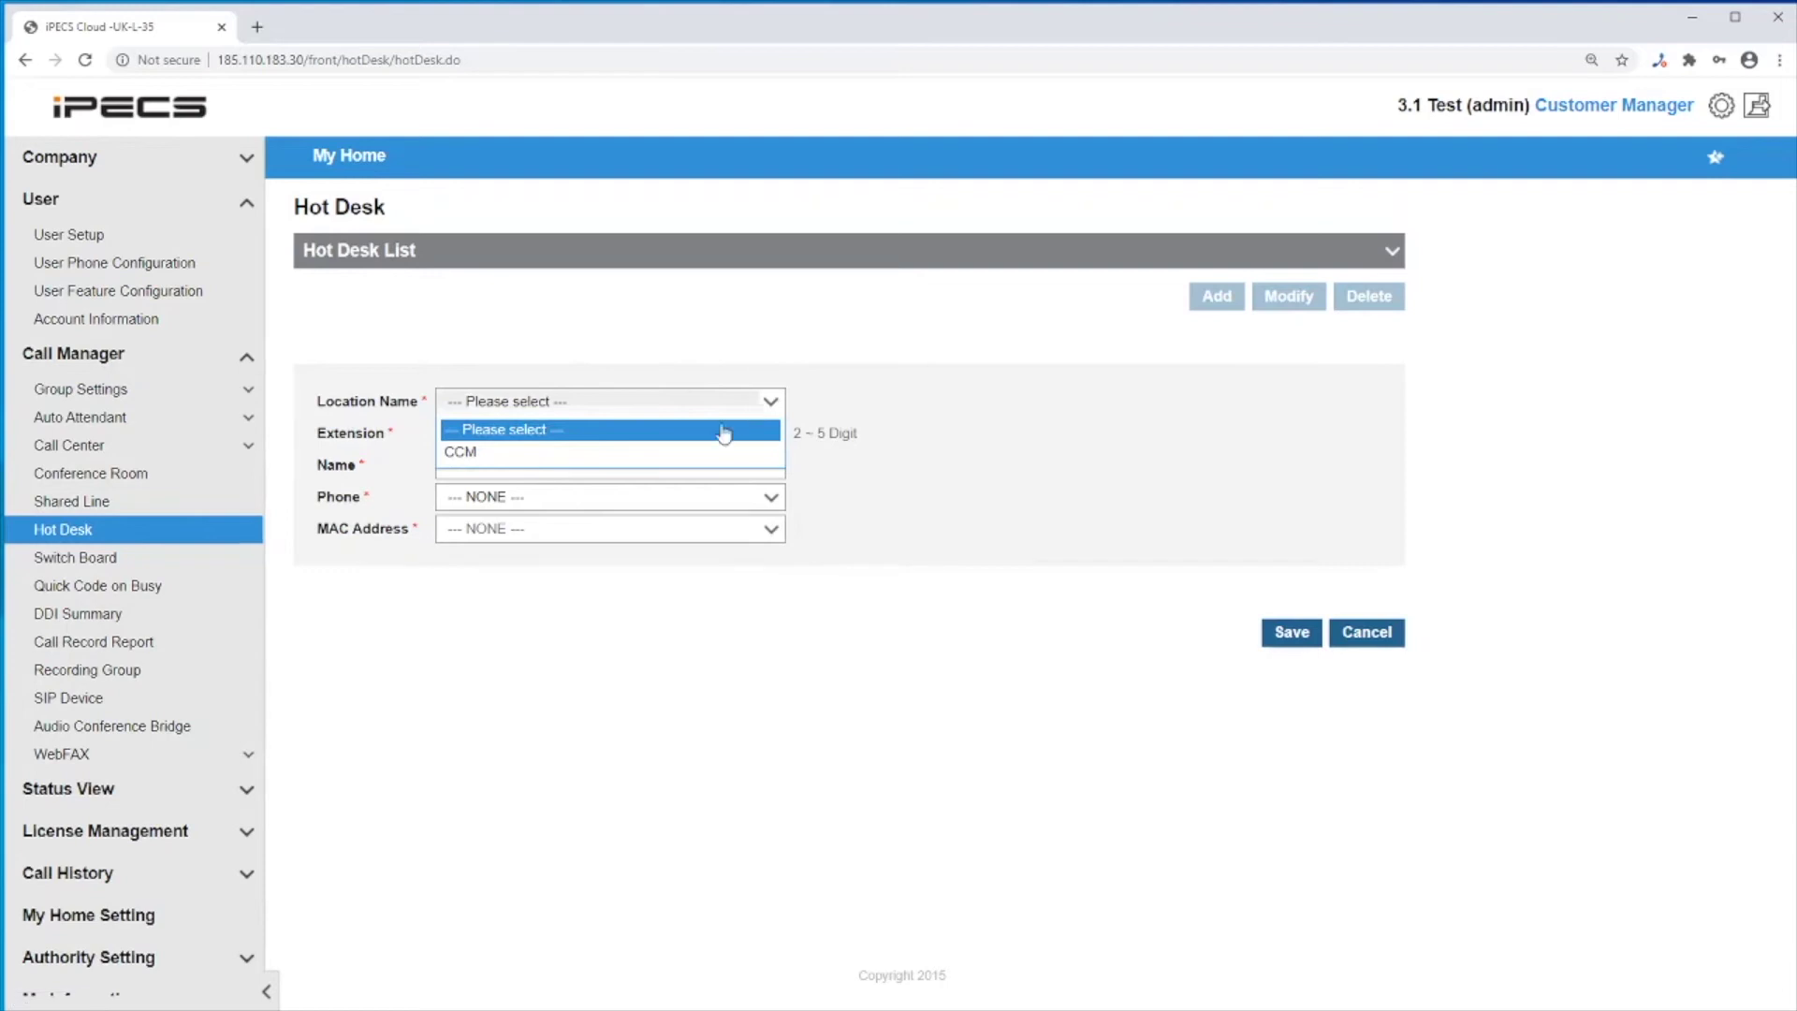
pyautogui.click(692, 452)
# Save the Hot Desk entry as extension 250, Hotdesk1, 1050i phone, MAC B061C71E1267
pyautogui.click(683, 430)
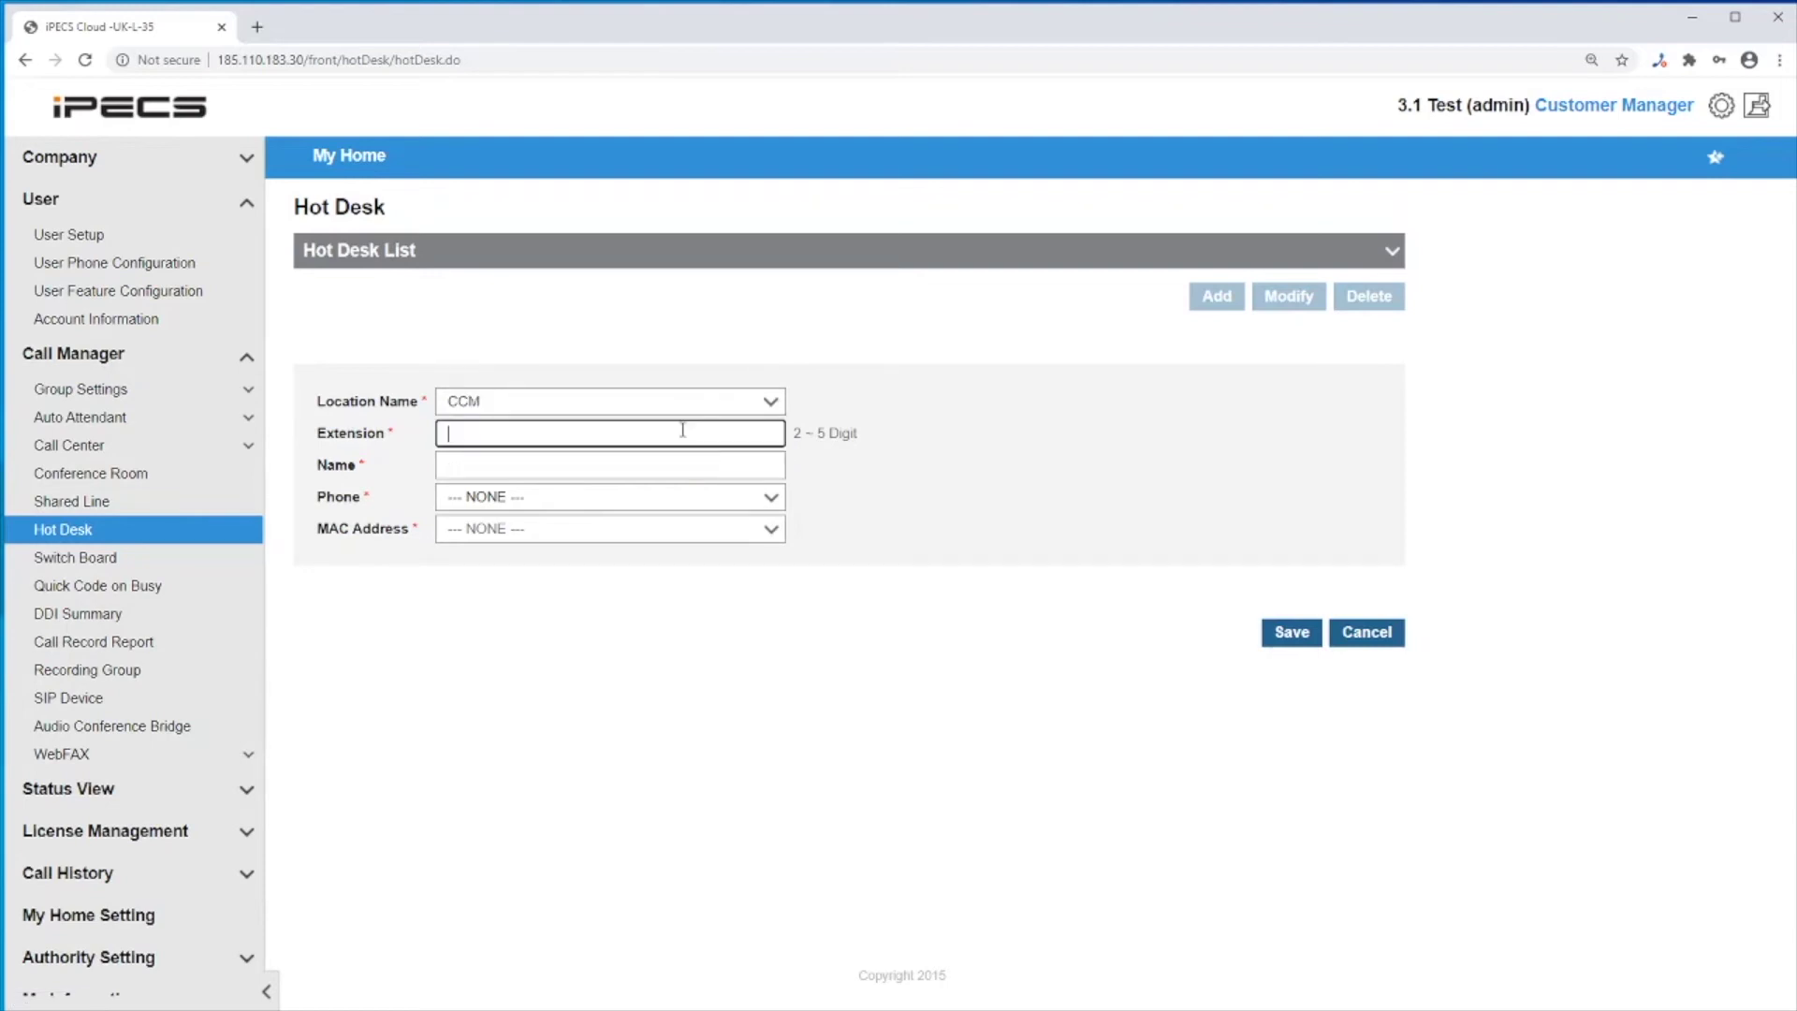
pyautogui.write('250')
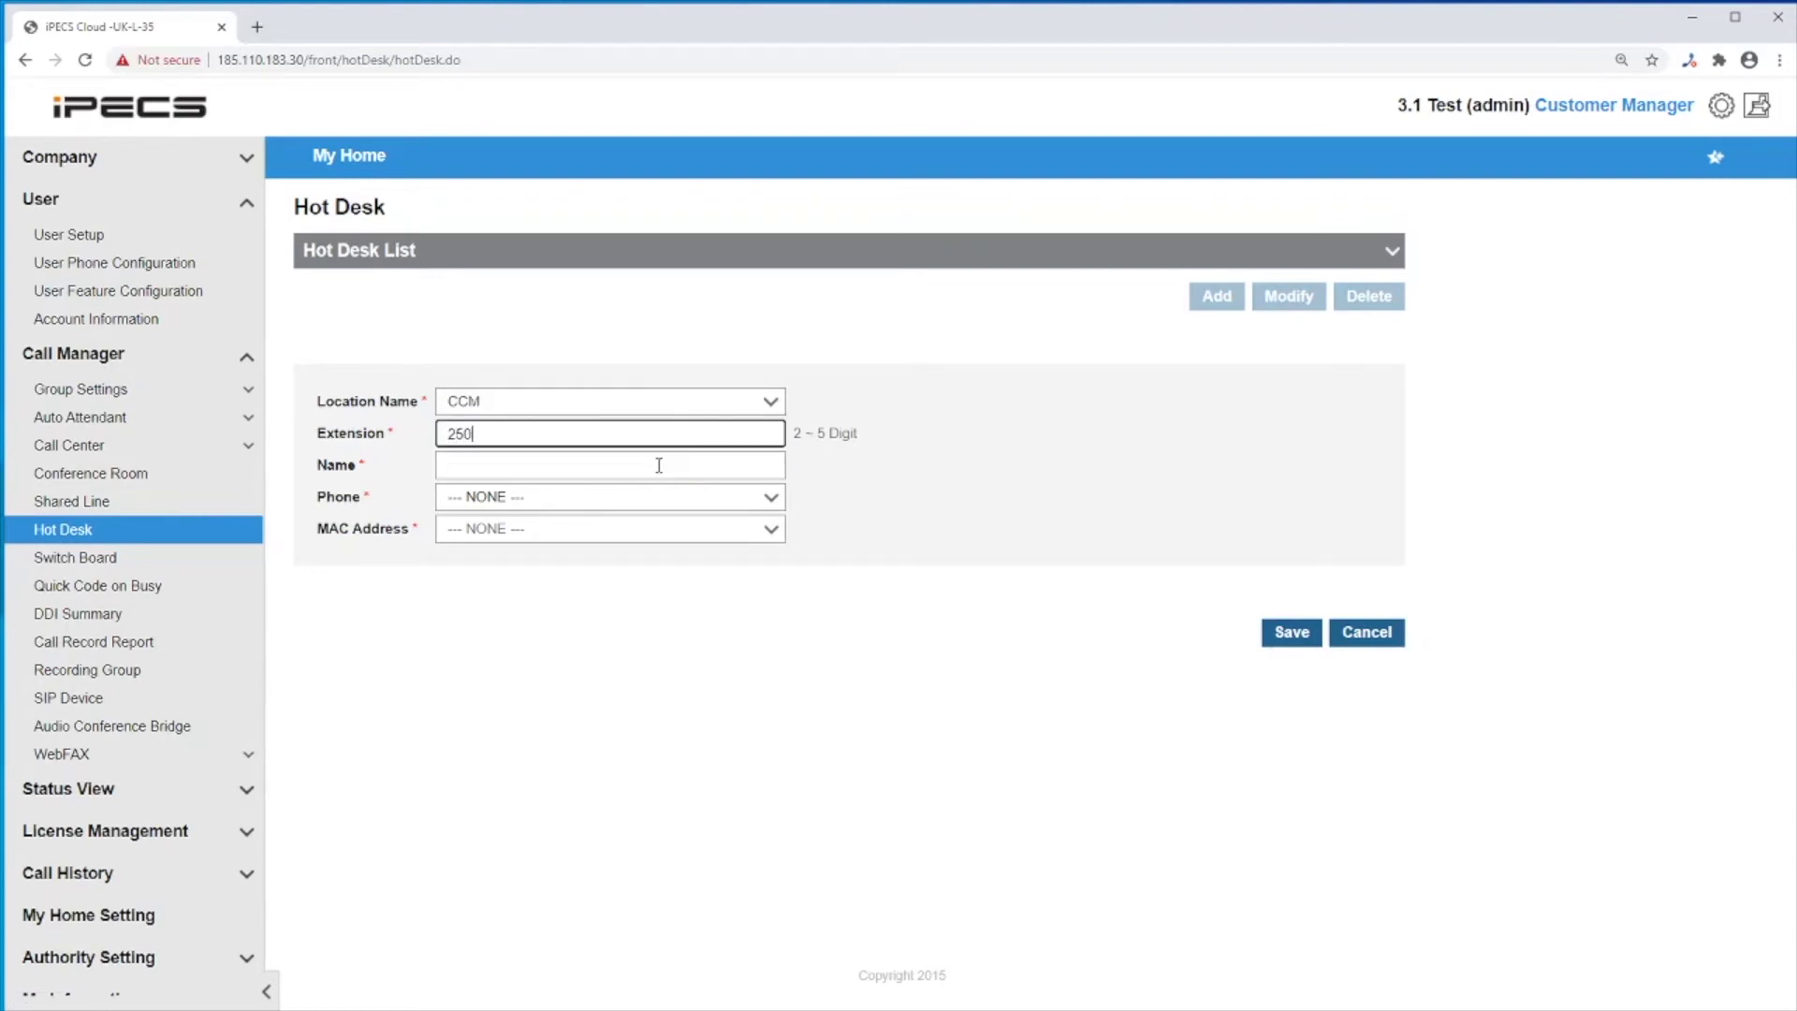
pyautogui.click(653, 471)
pyautogui.write('Hotdesk')
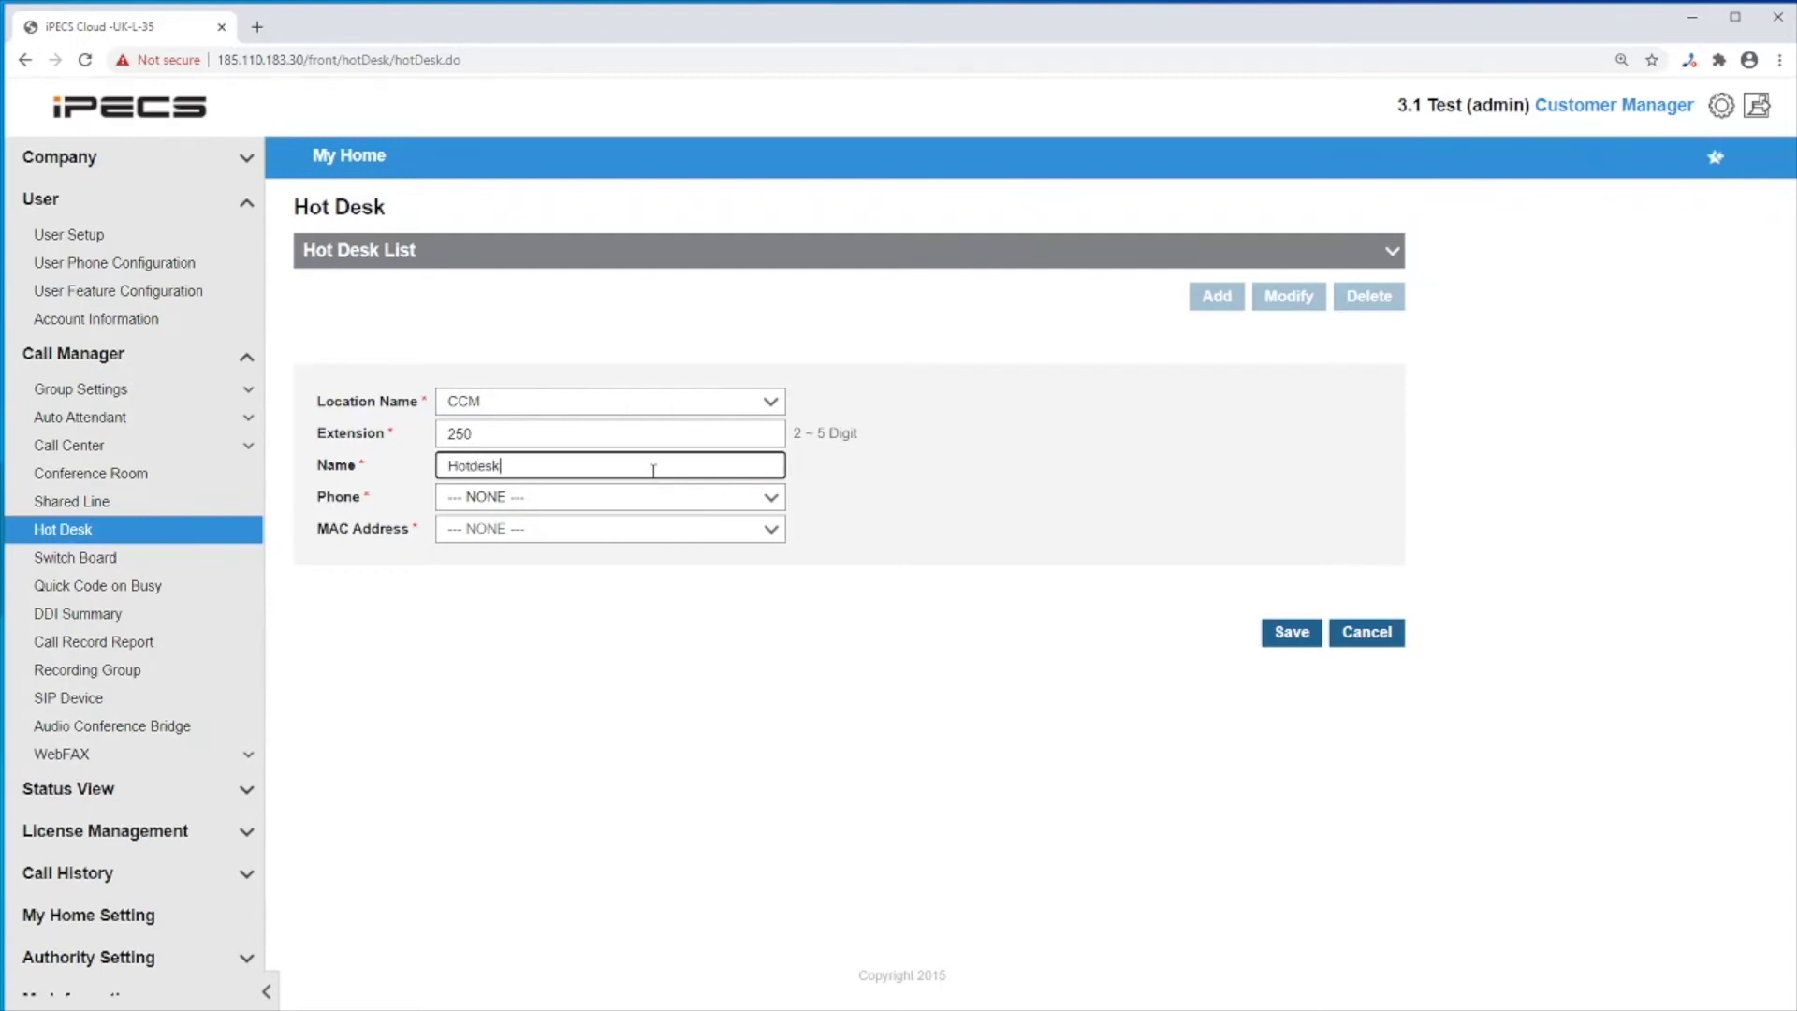
pyautogui.write('1')
pyautogui.click(647, 503)
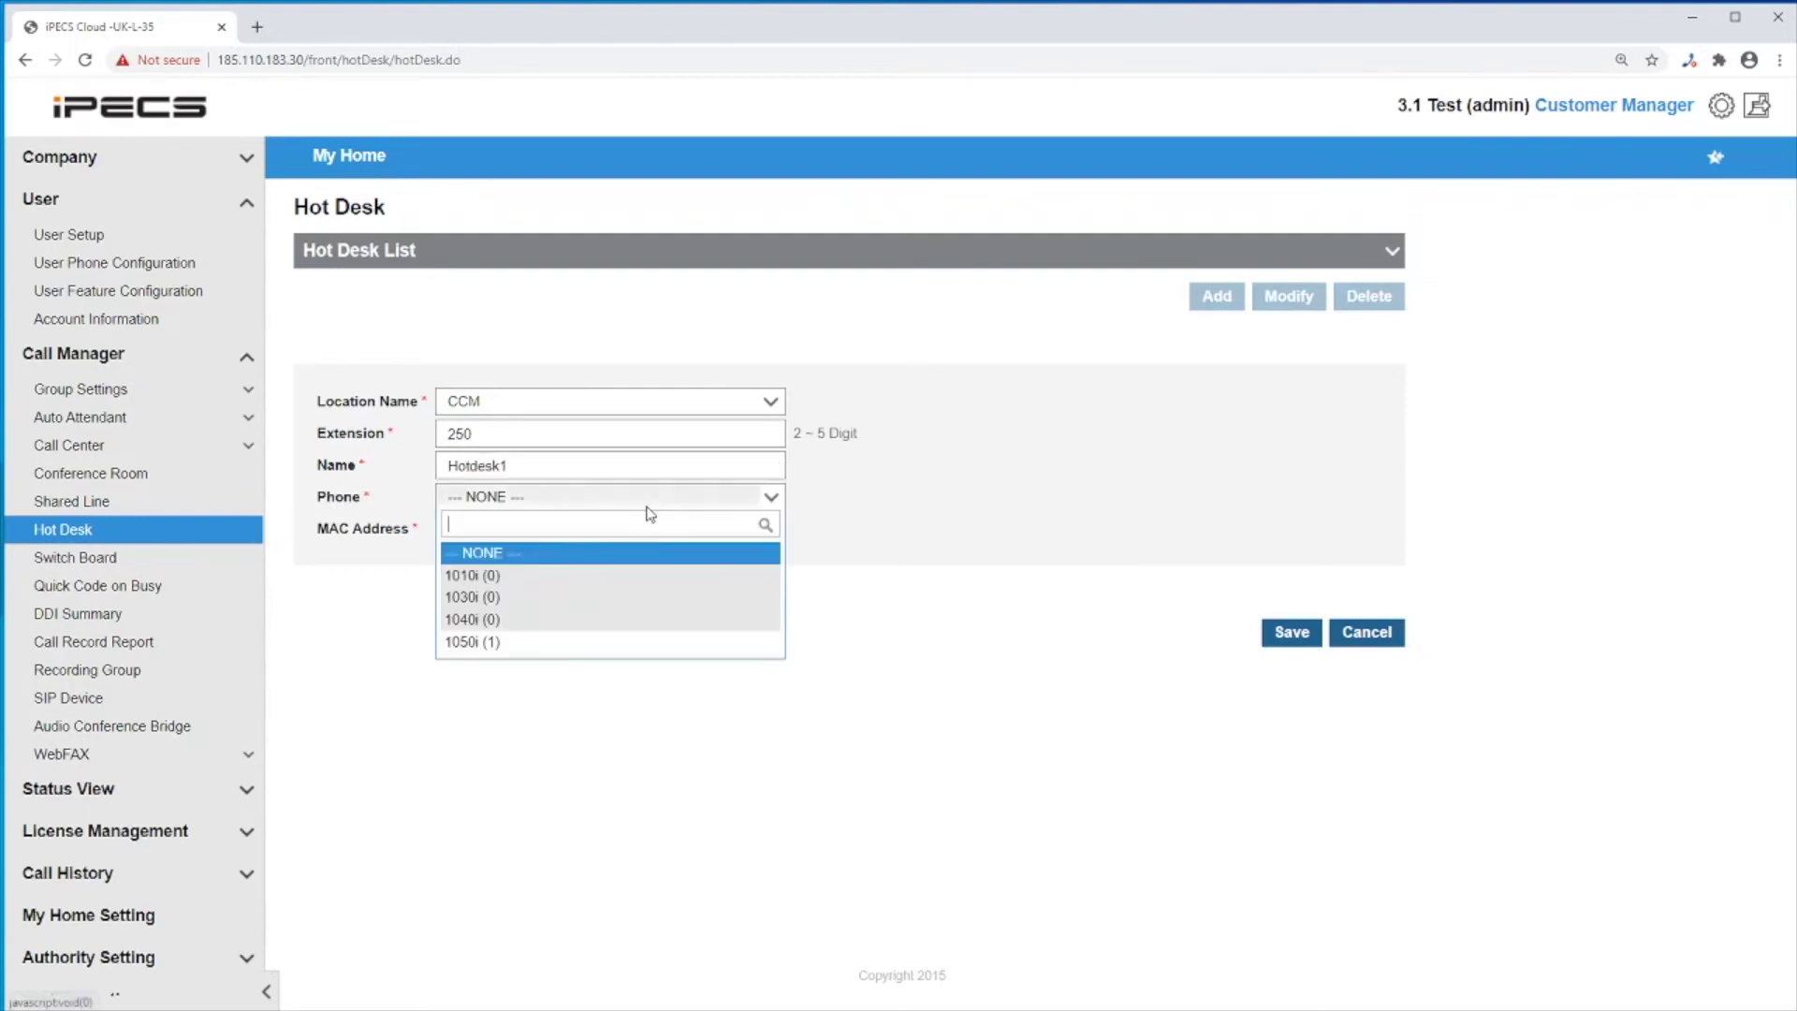
pyautogui.click(625, 642)
pyautogui.click(646, 533)
pyautogui.click(626, 631)
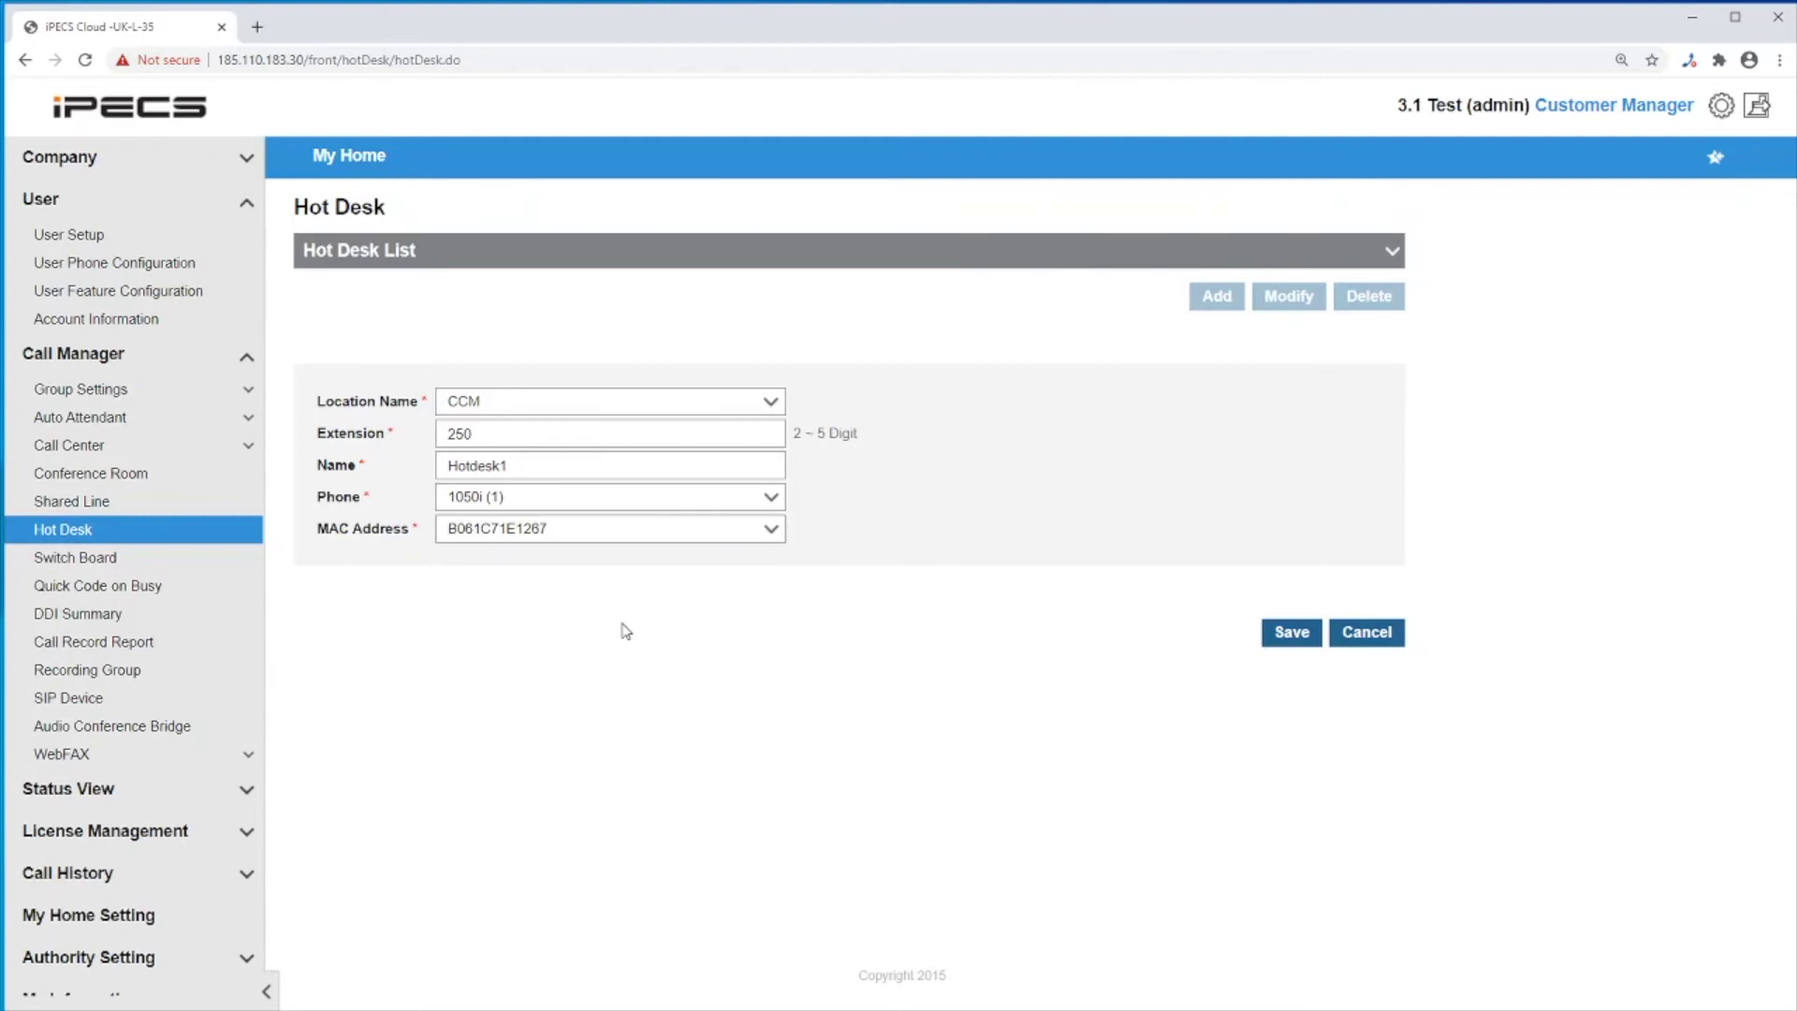
pyautogui.click(1293, 634)
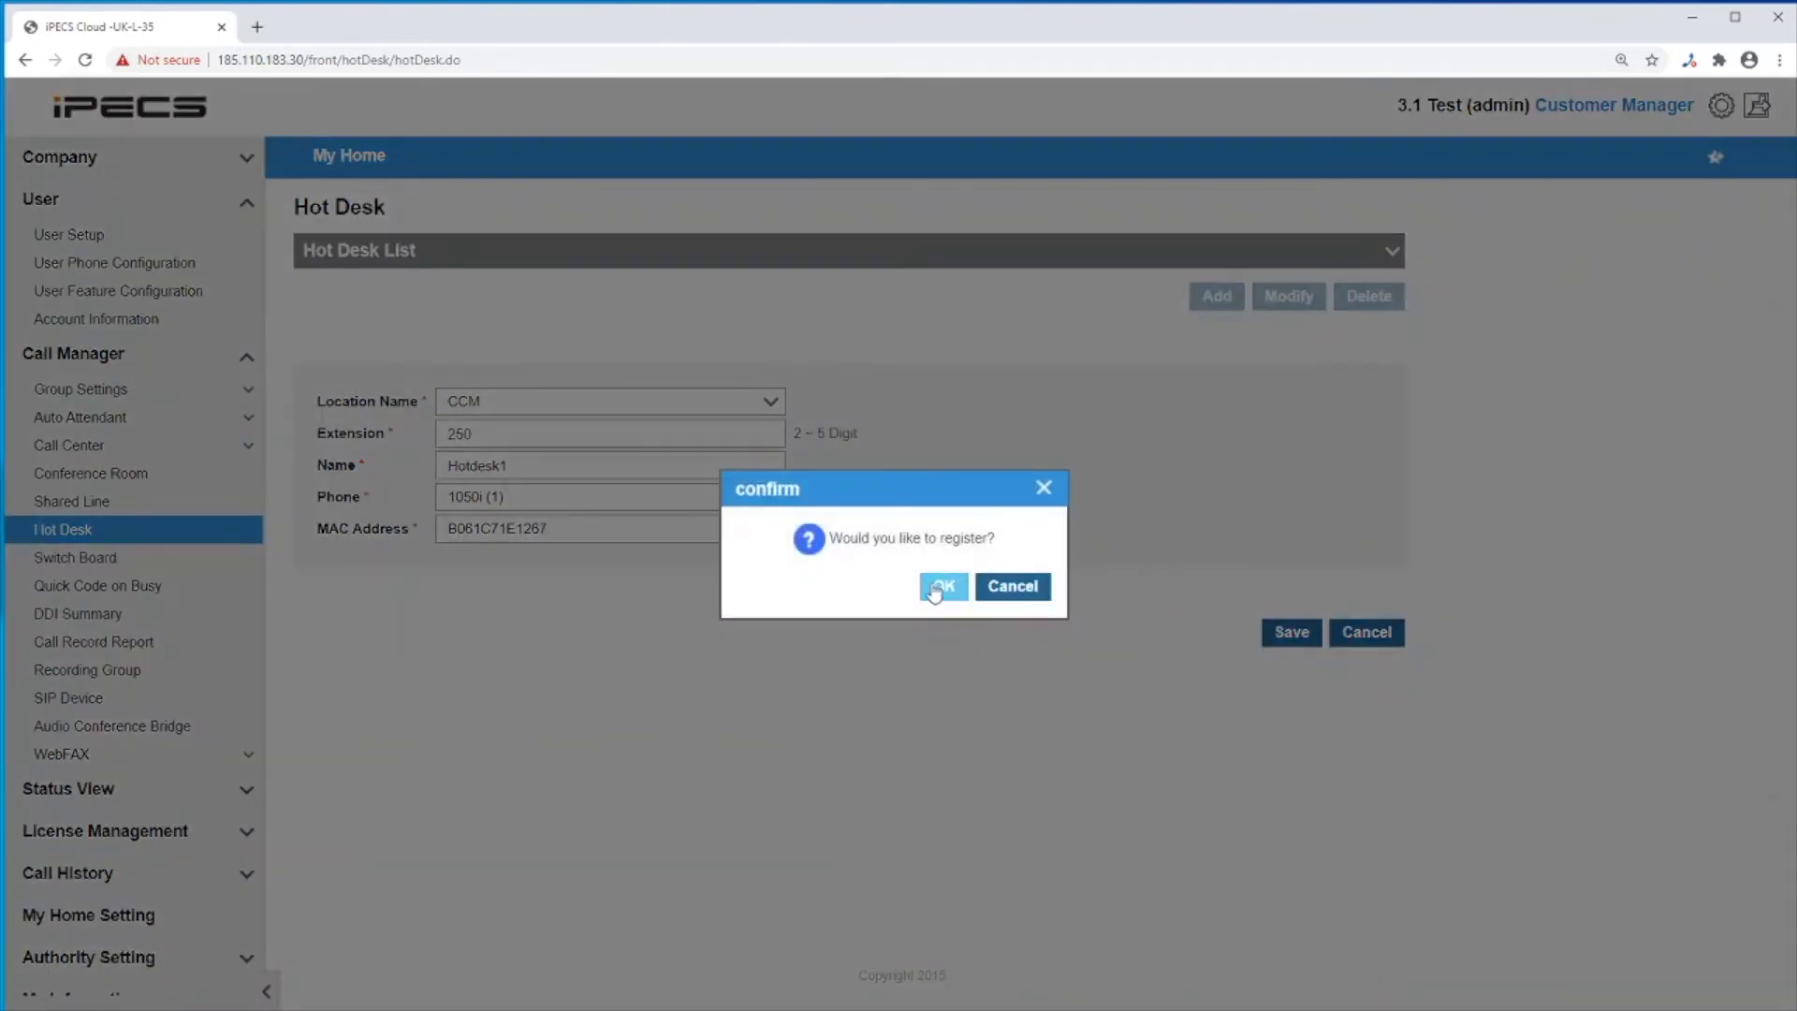
pyautogui.click(936, 591)
pyautogui.click(1029, 590)
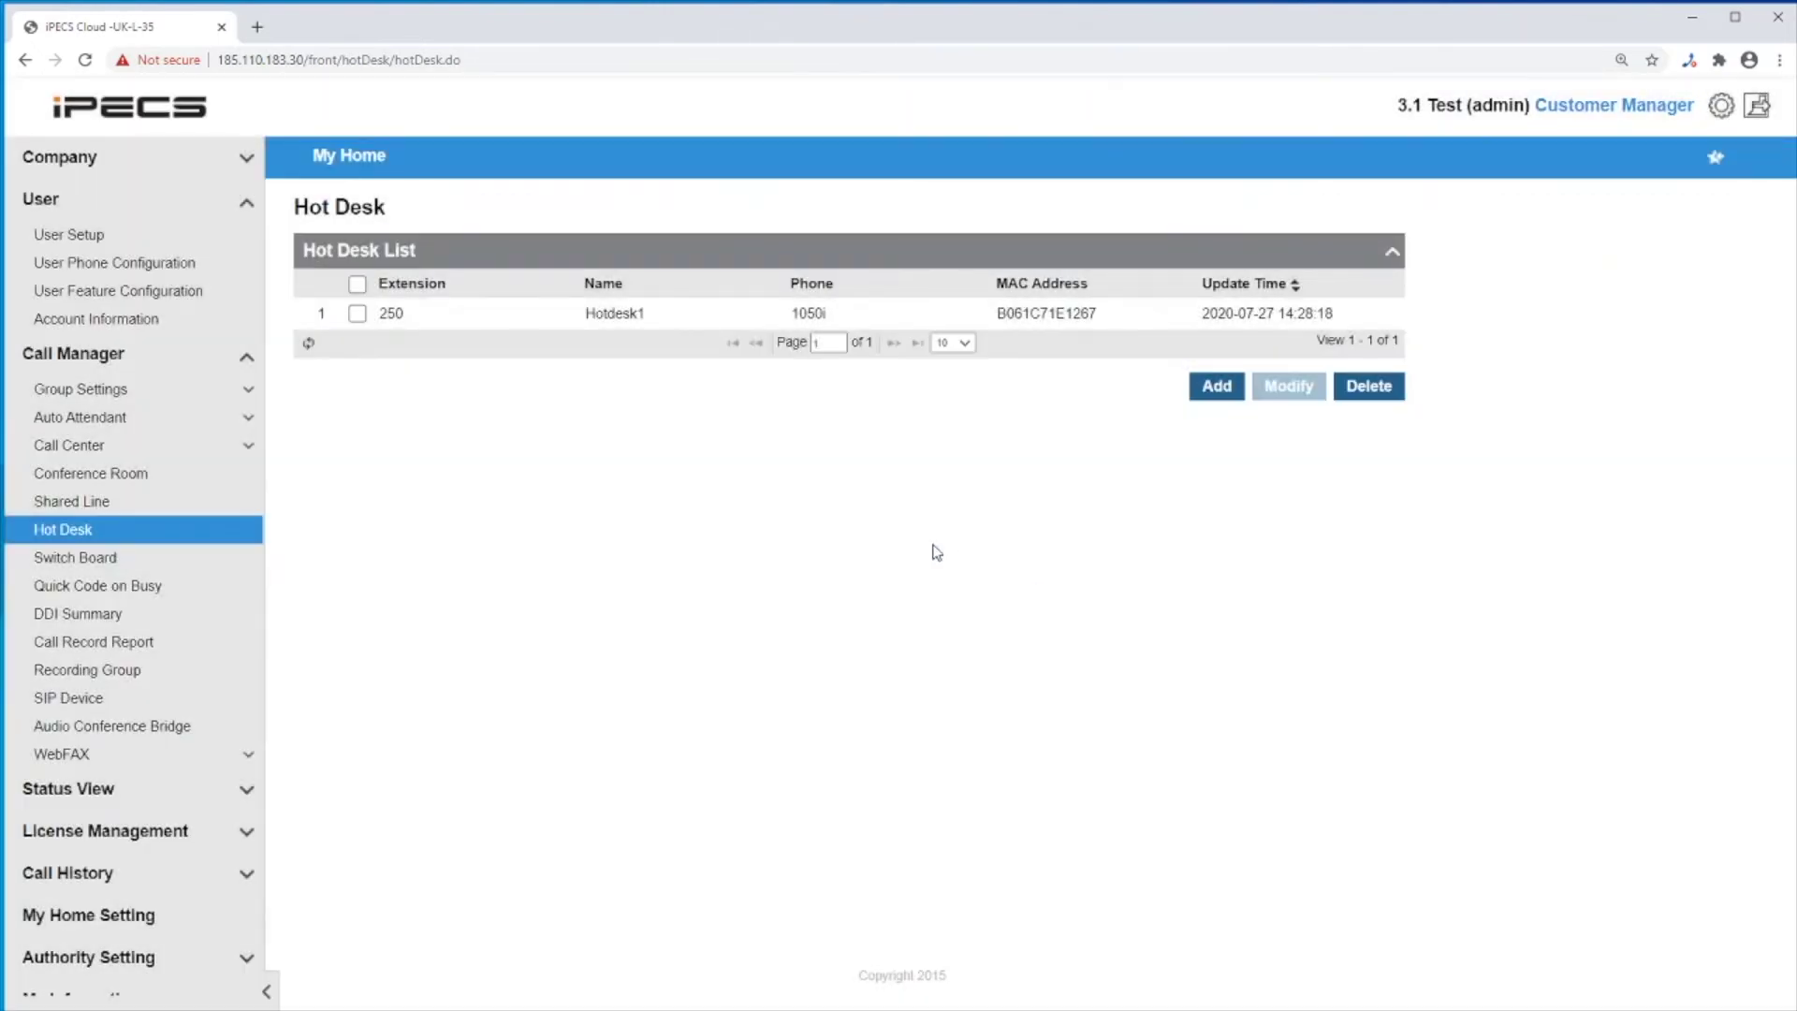